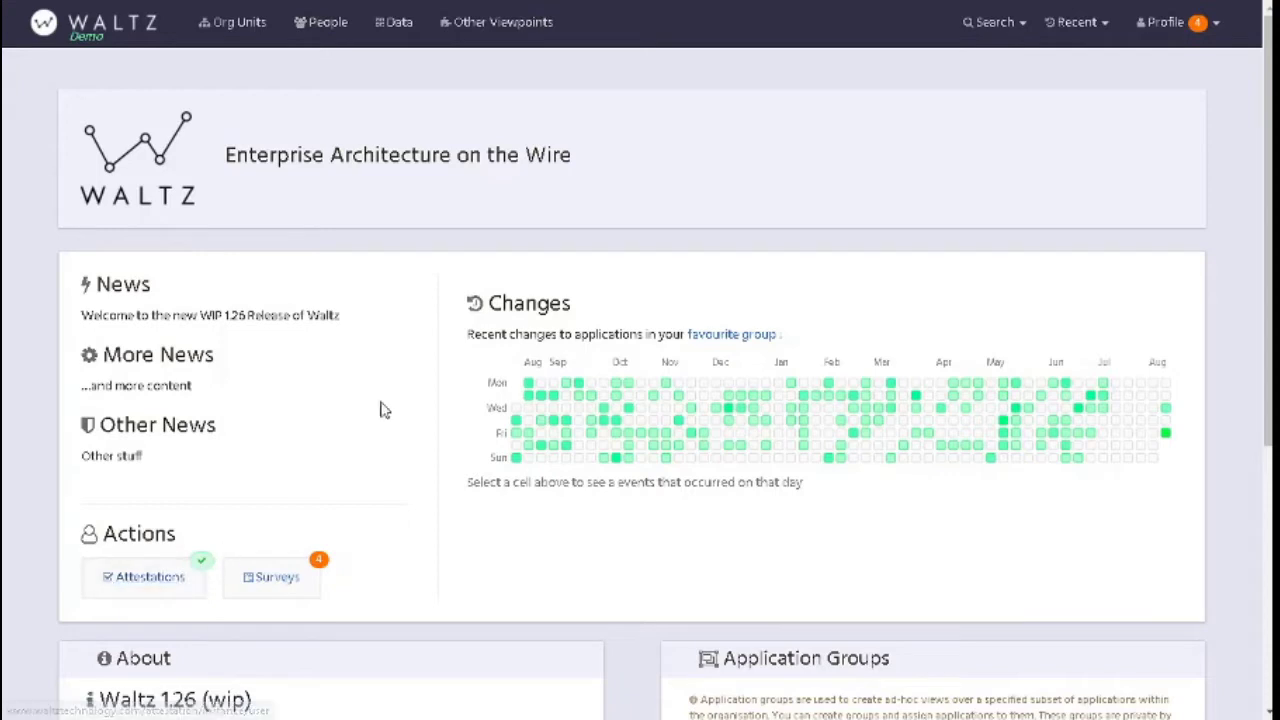
# - Check the signed-in profile's pending attestations and return to the home page
pyautogui.click(1220, 28)
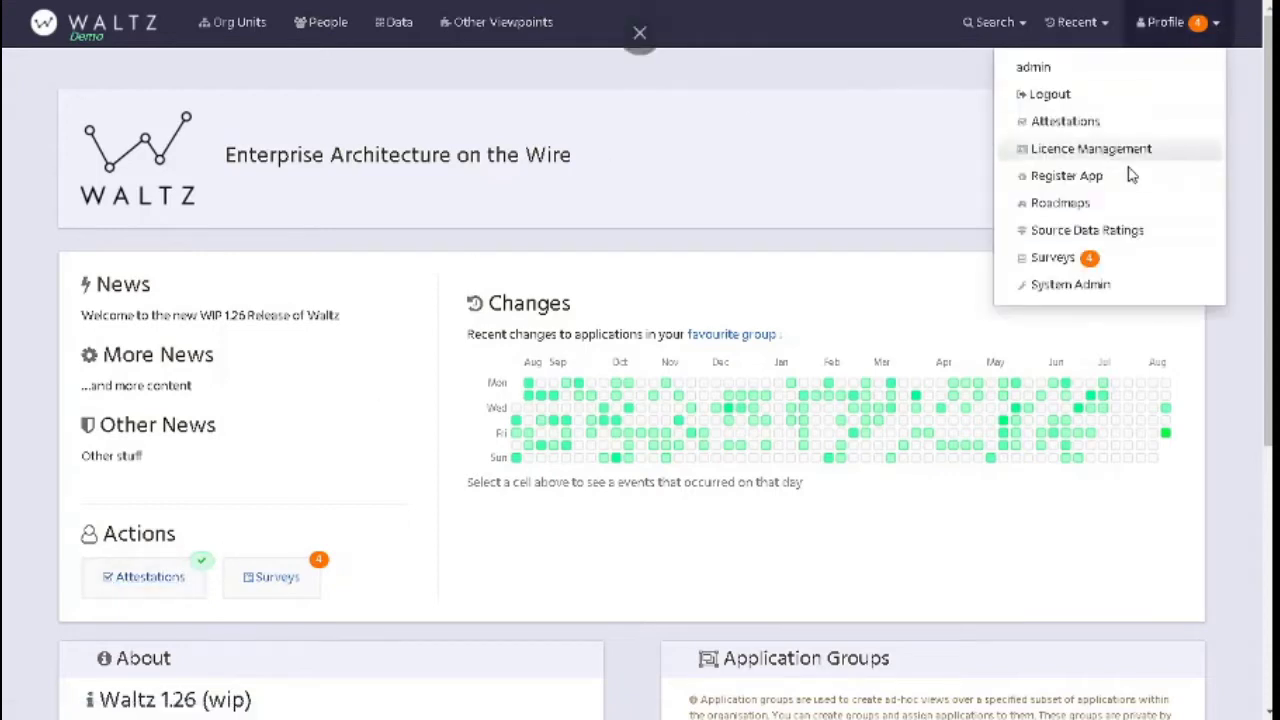
pyautogui.click(1087, 122)
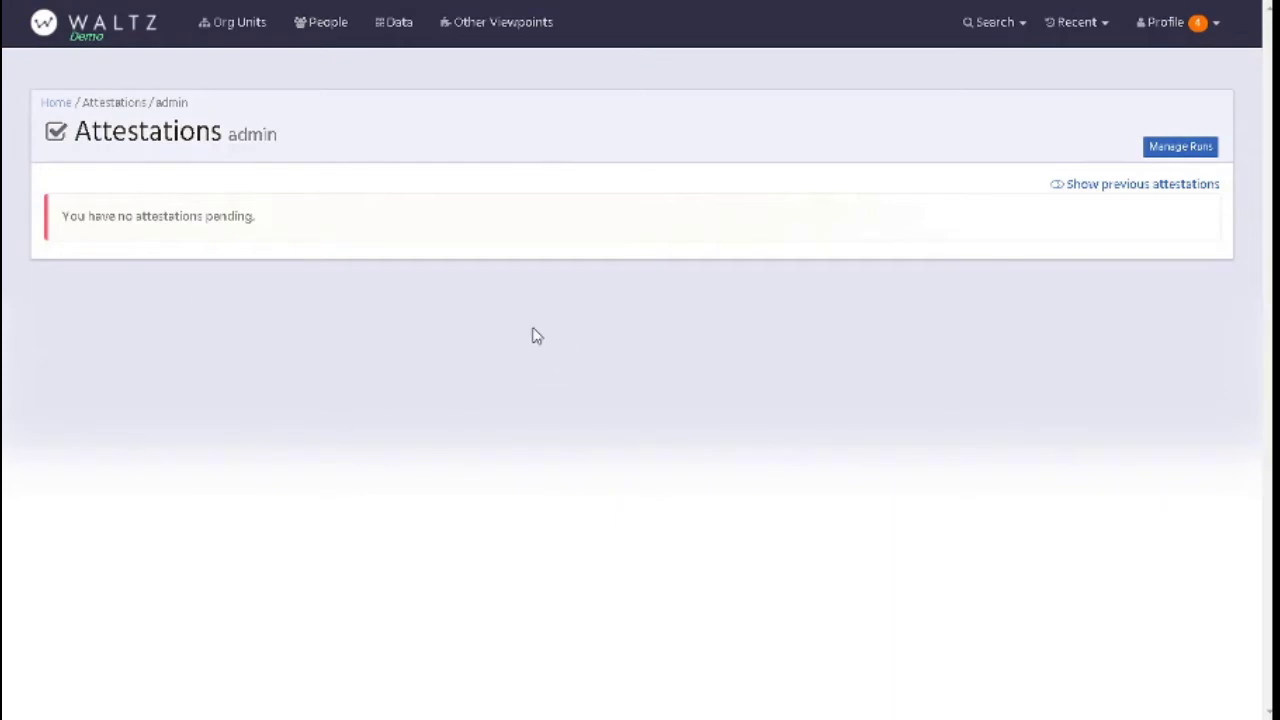
pyautogui.click(79, 20)
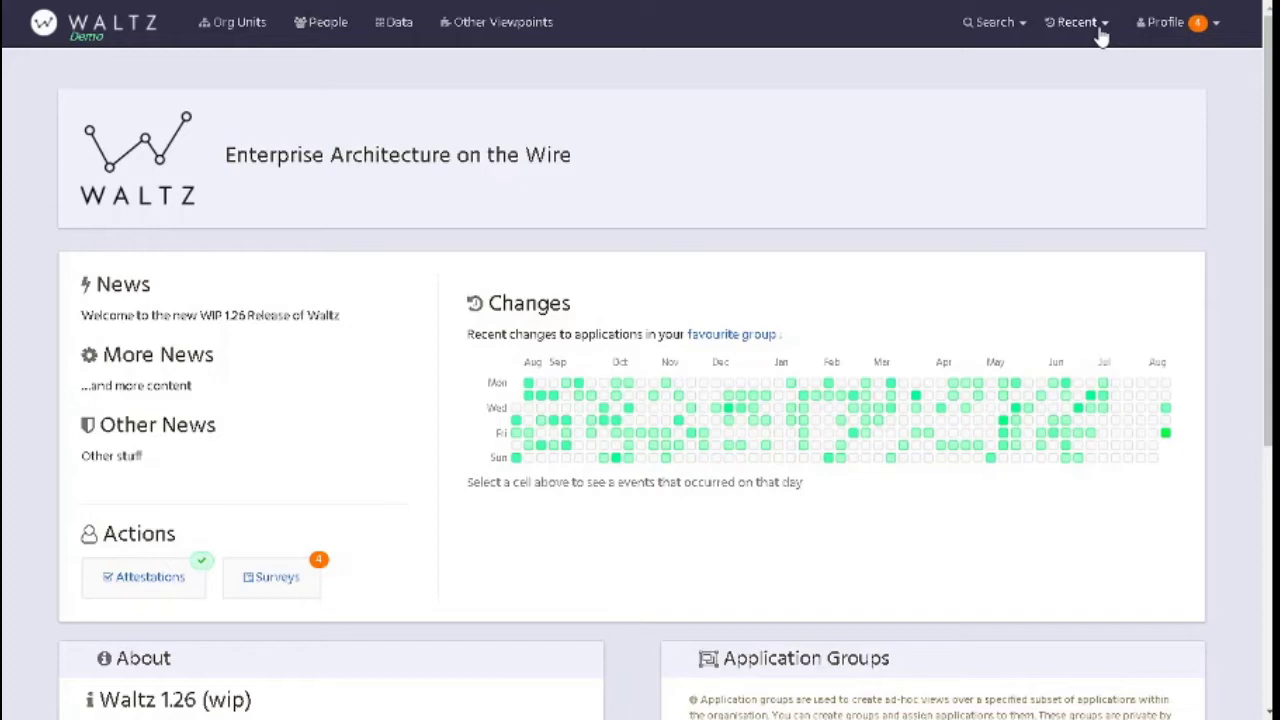
# - Open the recently viewed application Wolverine - 90 and close its Data Flows and Attestations sections
pyautogui.click(1101, 28)
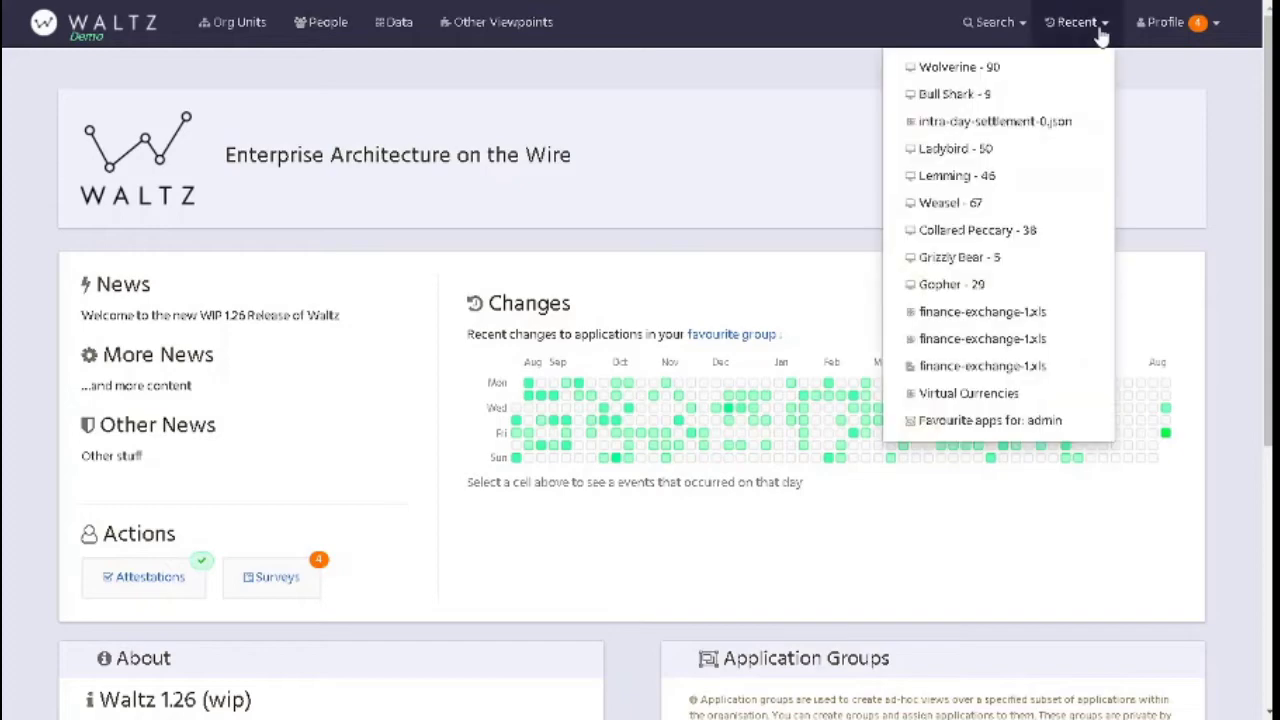
pyautogui.click(946, 70)
pyautogui.scroll(-7, 263, 449)
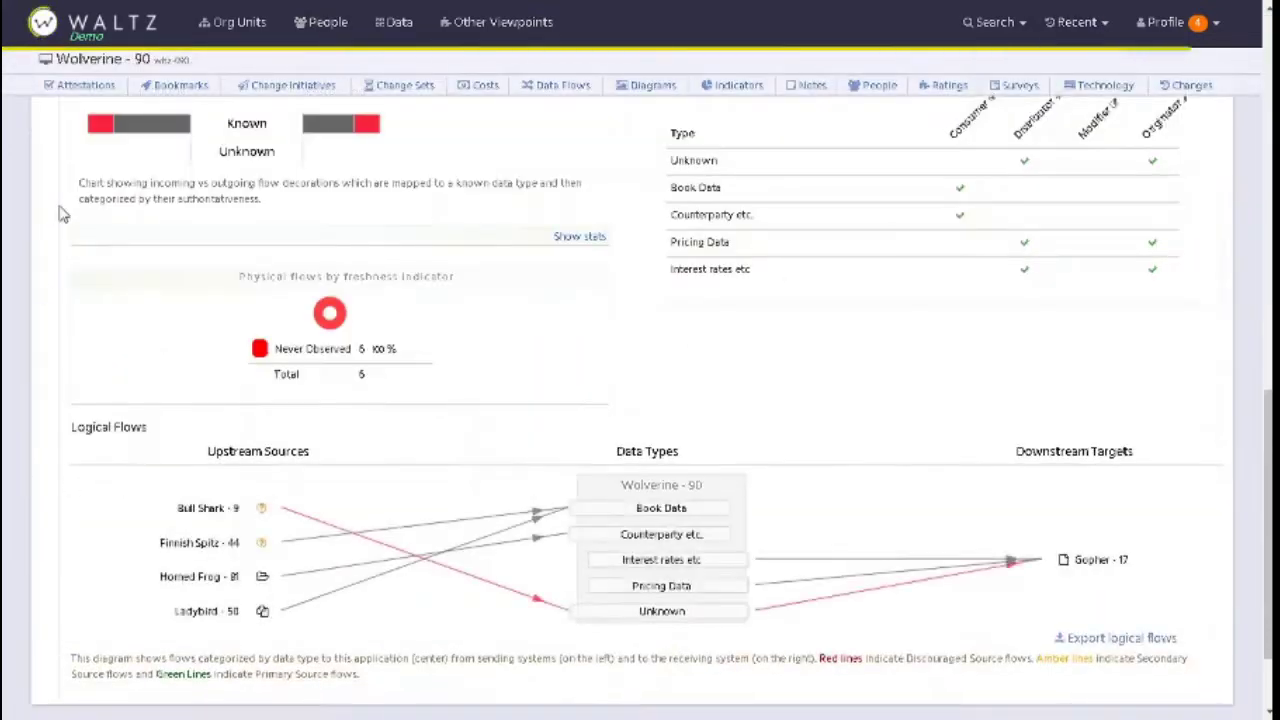
pyautogui.scroll(2, 60, 262)
pyautogui.click(49, 255)
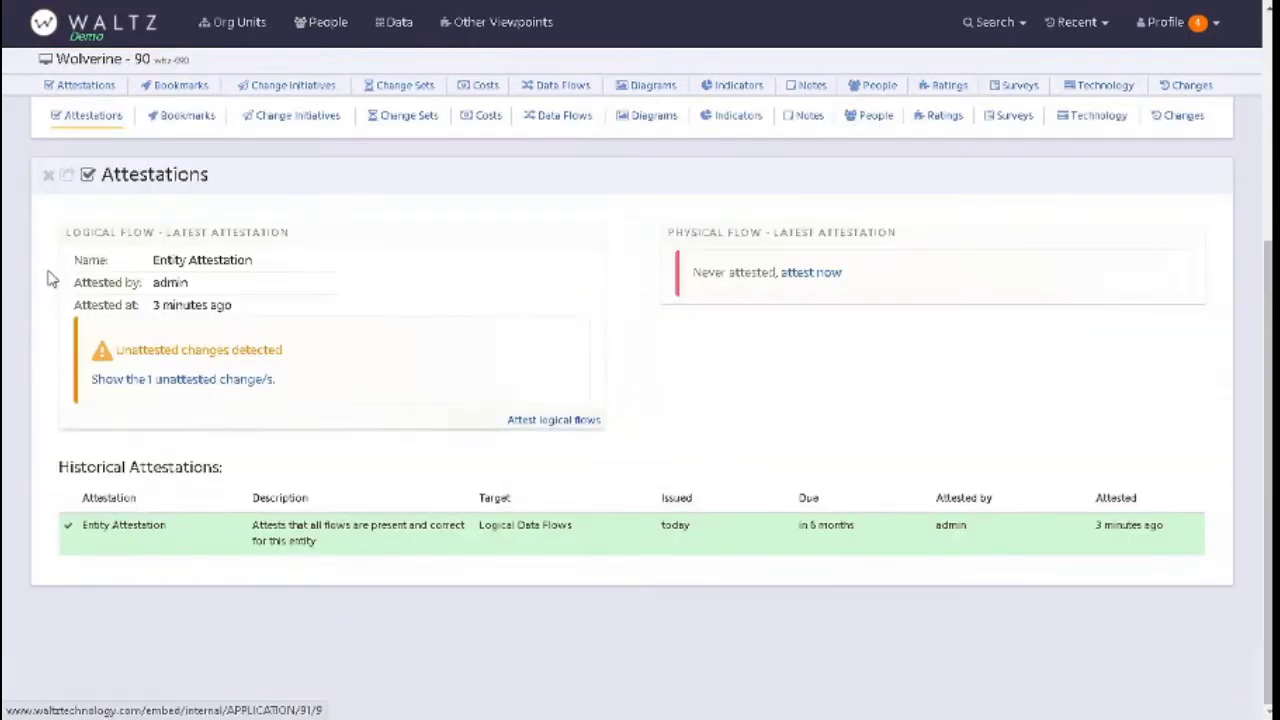
pyautogui.click(50, 180)
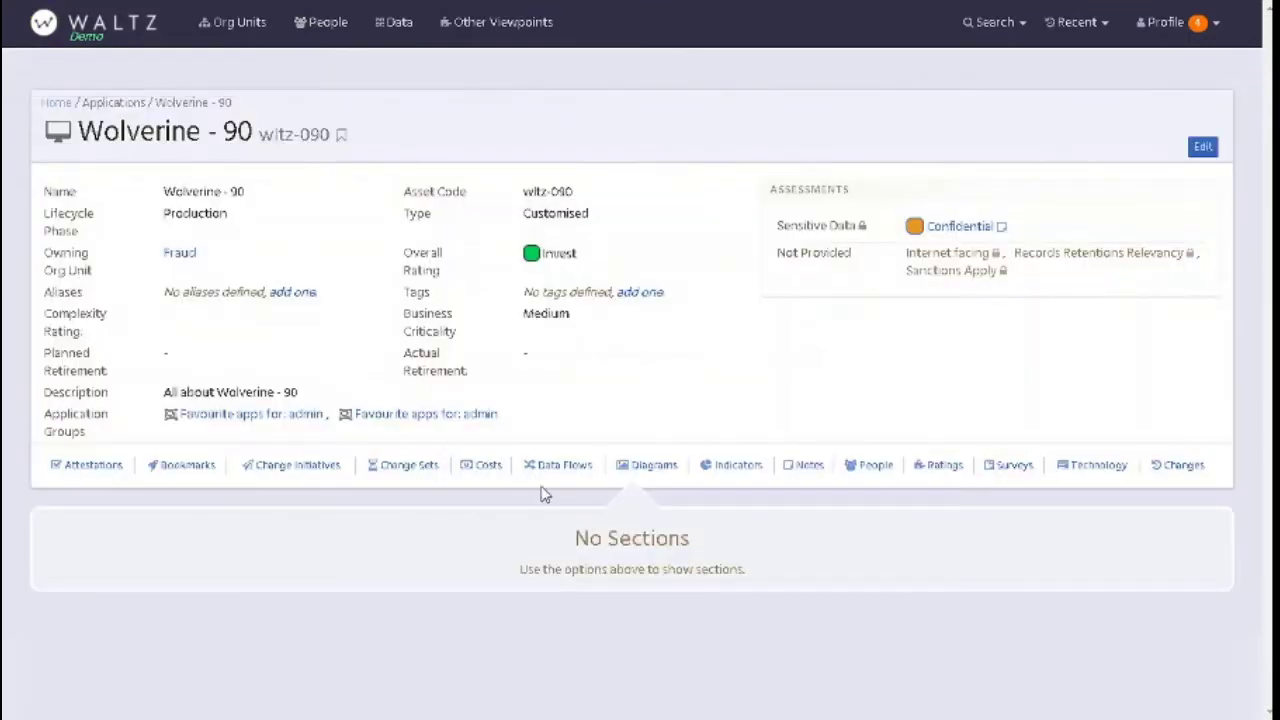
# - Review the application's data flow summary and physical flow detail, and close the Data Flows section
pyautogui.click(558, 478)
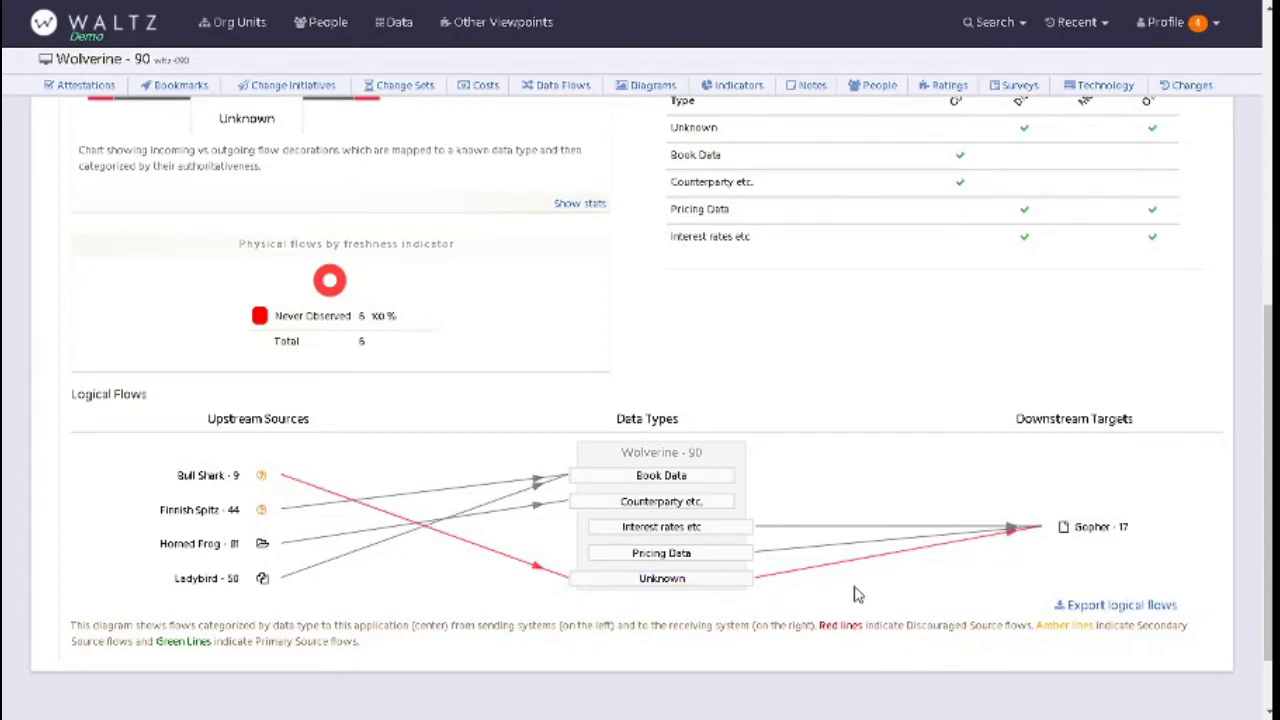
pyautogui.scroll(1, 1268, 480)
pyautogui.scroll(3, 640, 400)
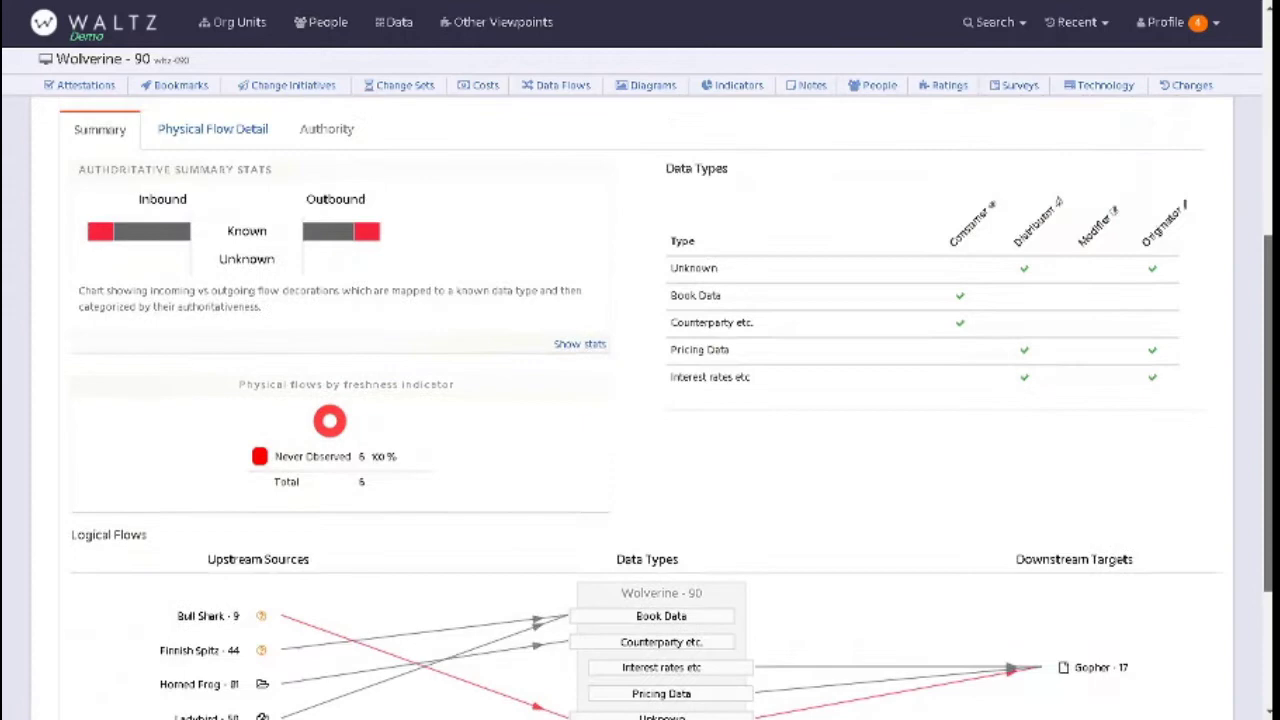
pyautogui.scroll(4, 640, 400)
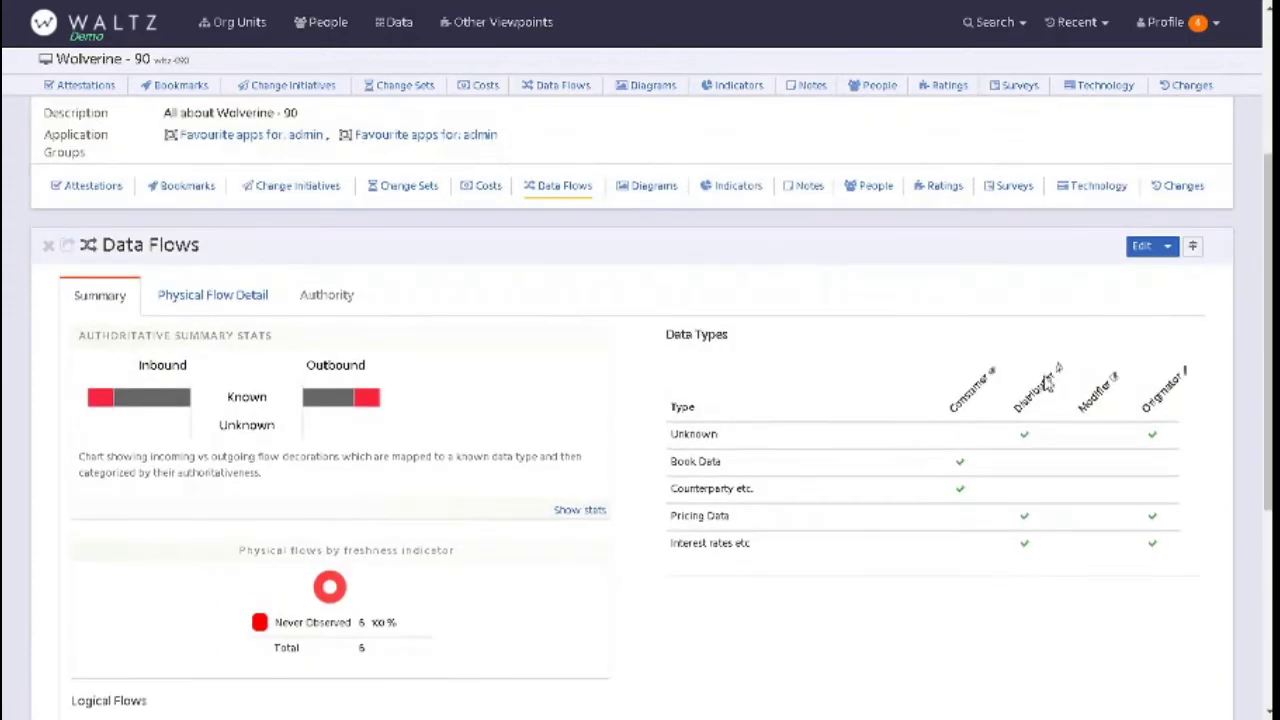
pyautogui.click(206, 296)
pyautogui.scroll(2, 546, 375)
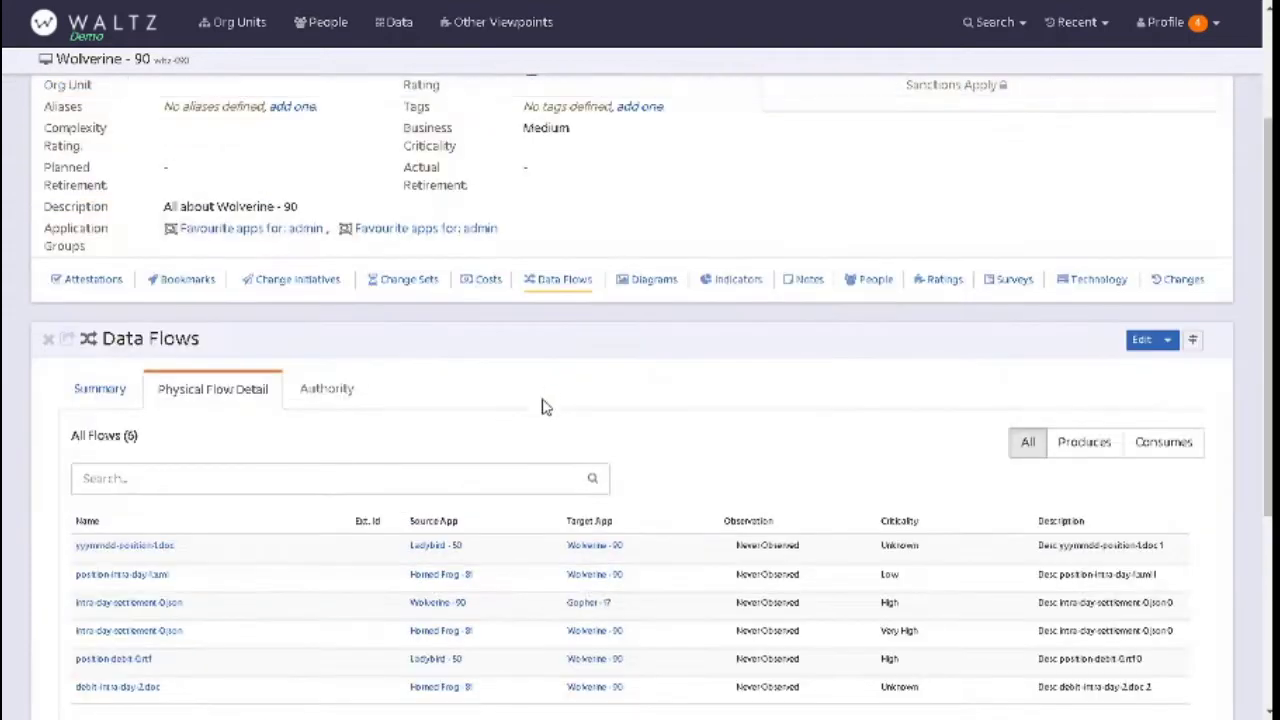
pyautogui.click(47, 338)
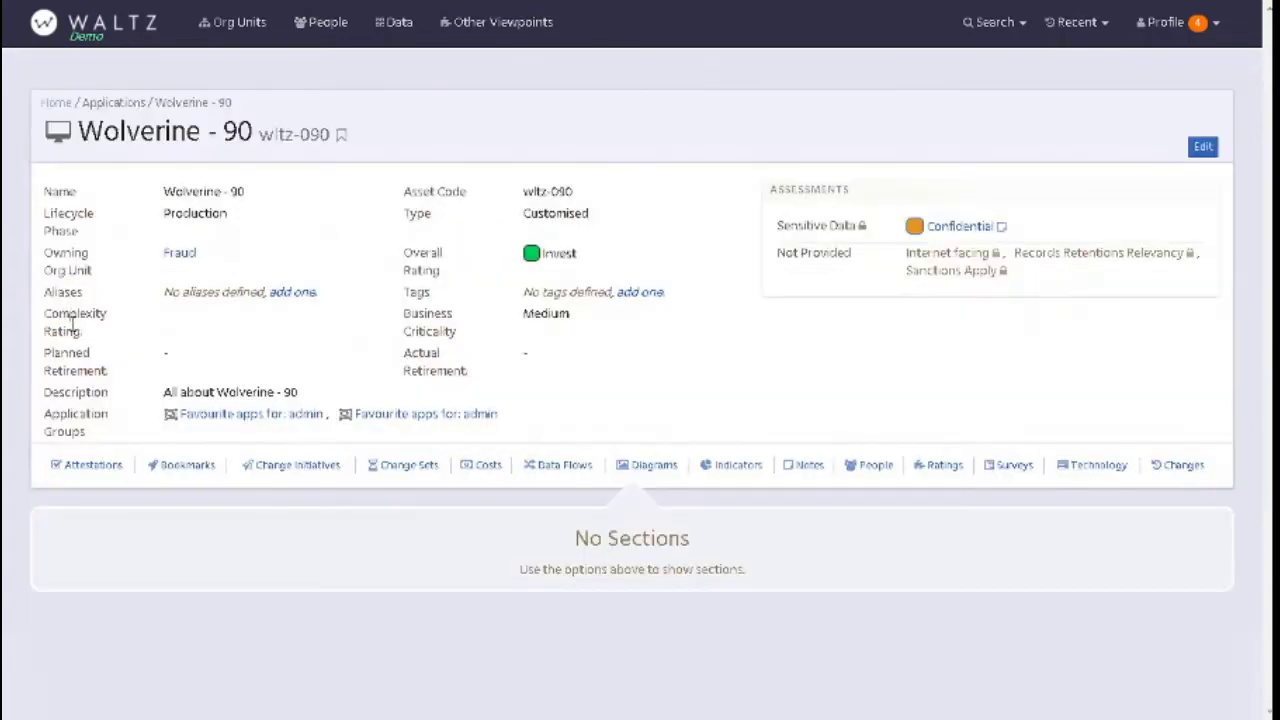
# - Try to attest the logical flows of Wolverine - 90 from its Attestations section, and cancel the attestation
pyautogui.click(93, 470)
pyautogui.scroll(-1, 798, 493)
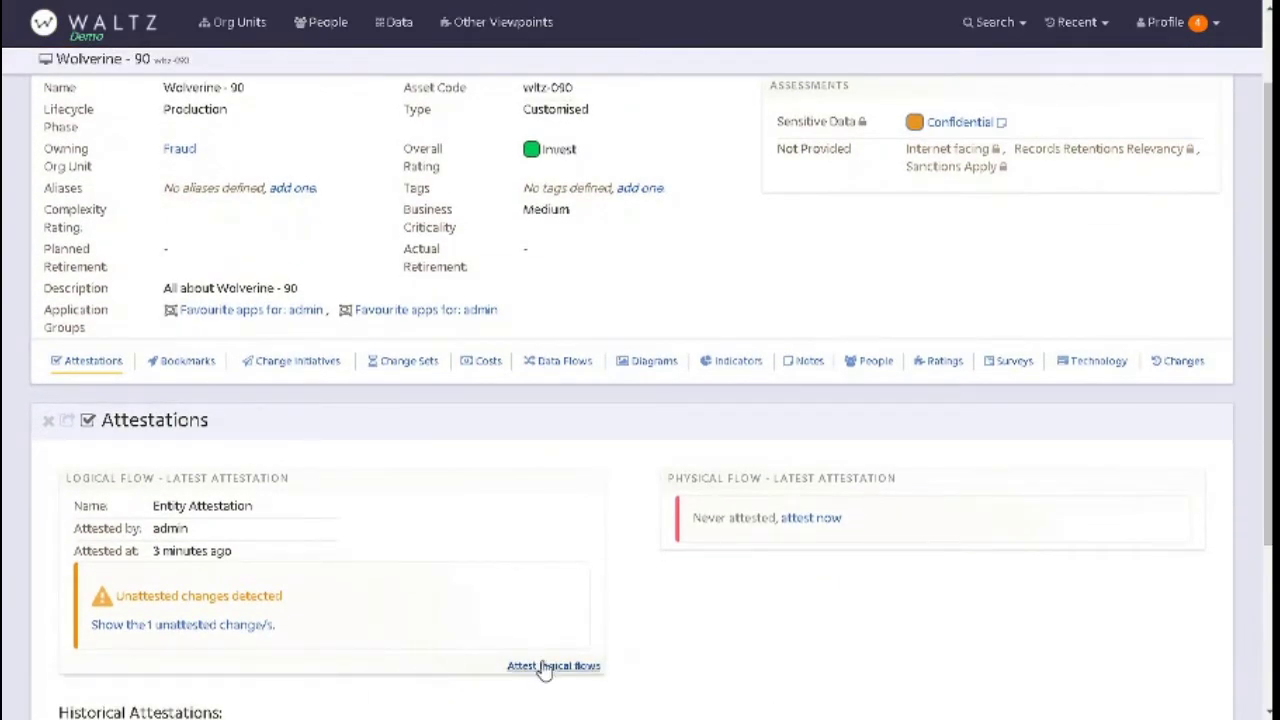
pyautogui.click(550, 667)
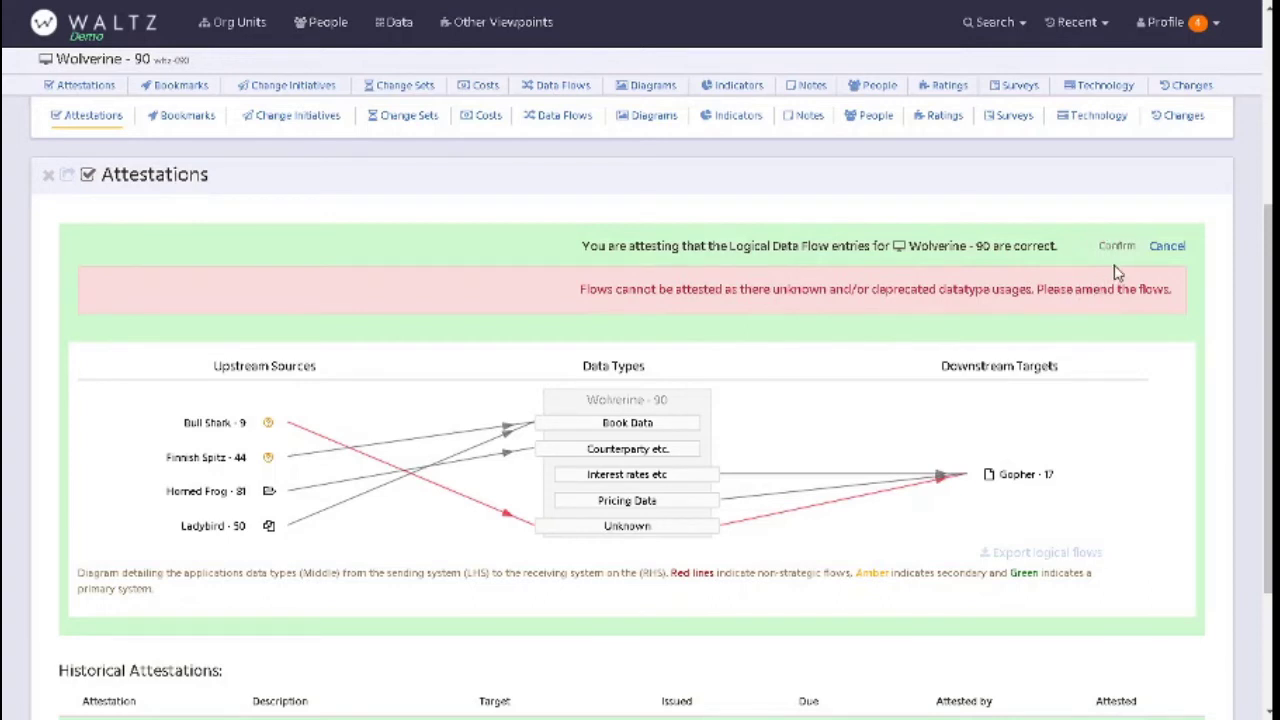
pyautogui.click(1168, 247)
pyautogui.scroll(1, 1169, 251)
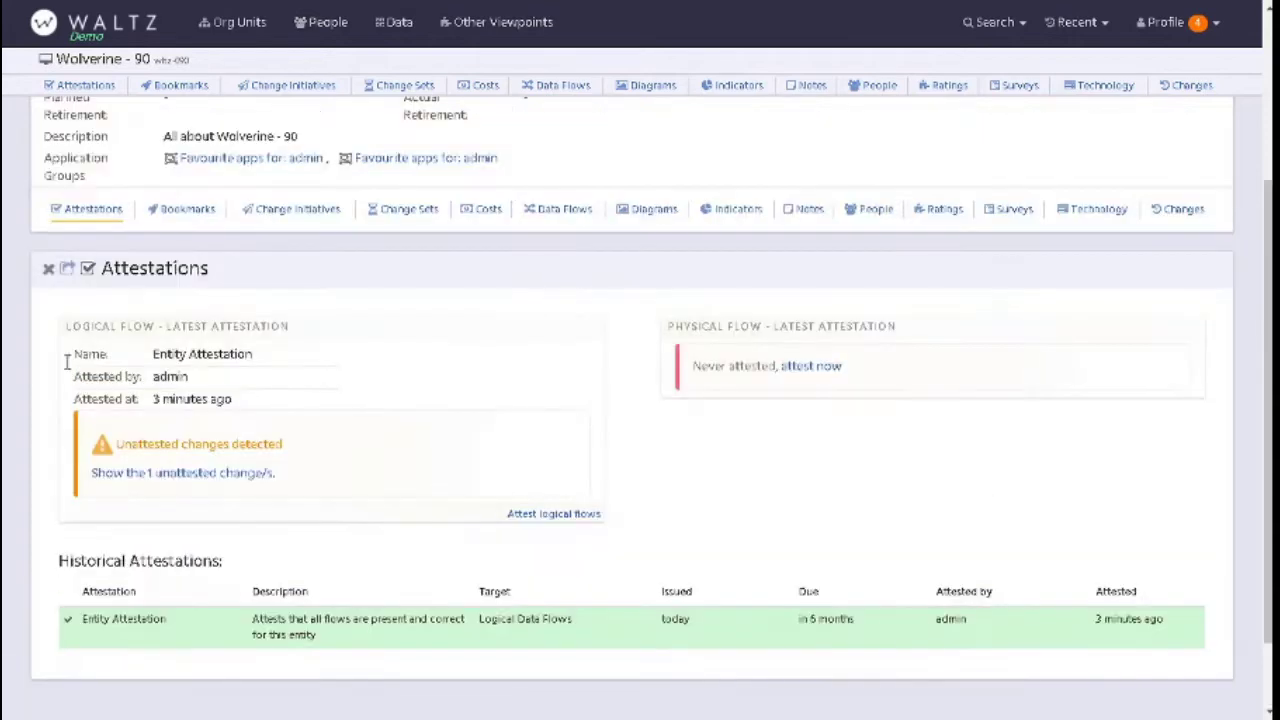
# - Show the Data Flows section and start editing the logical data flows of Wolverine - 90
pyautogui.click(535, 214)
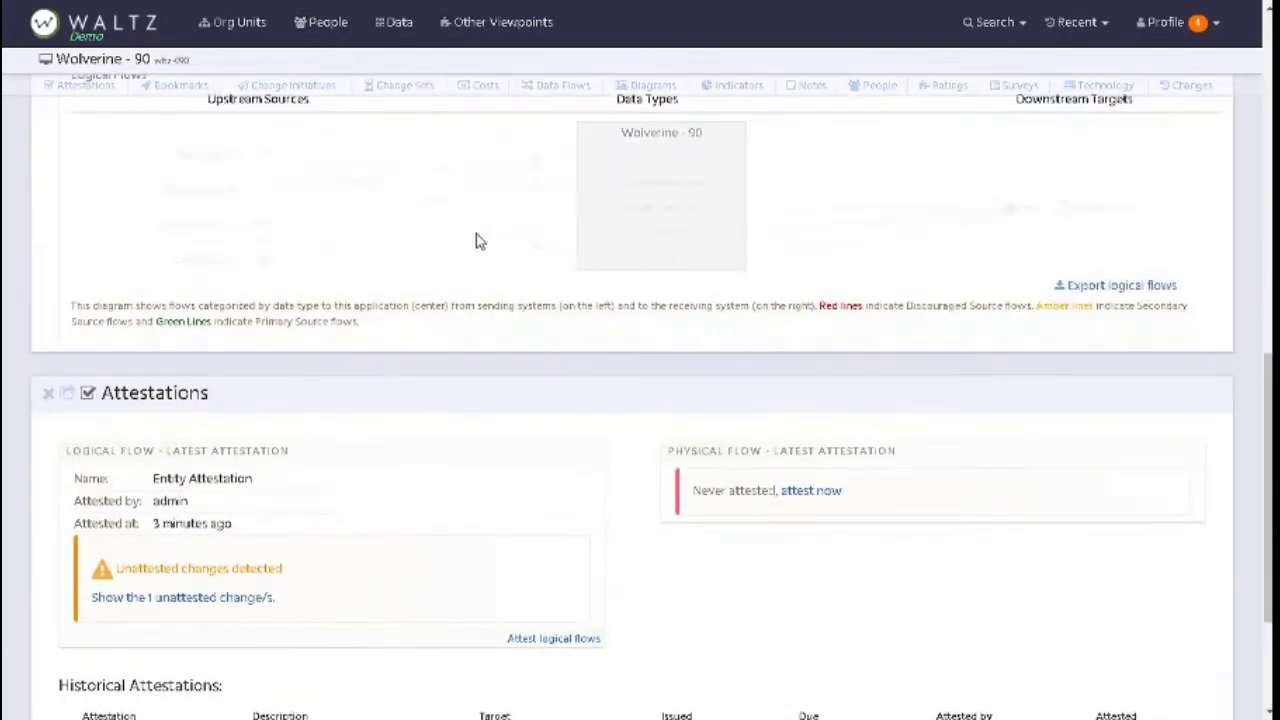
pyautogui.scroll(2, 845, 456)
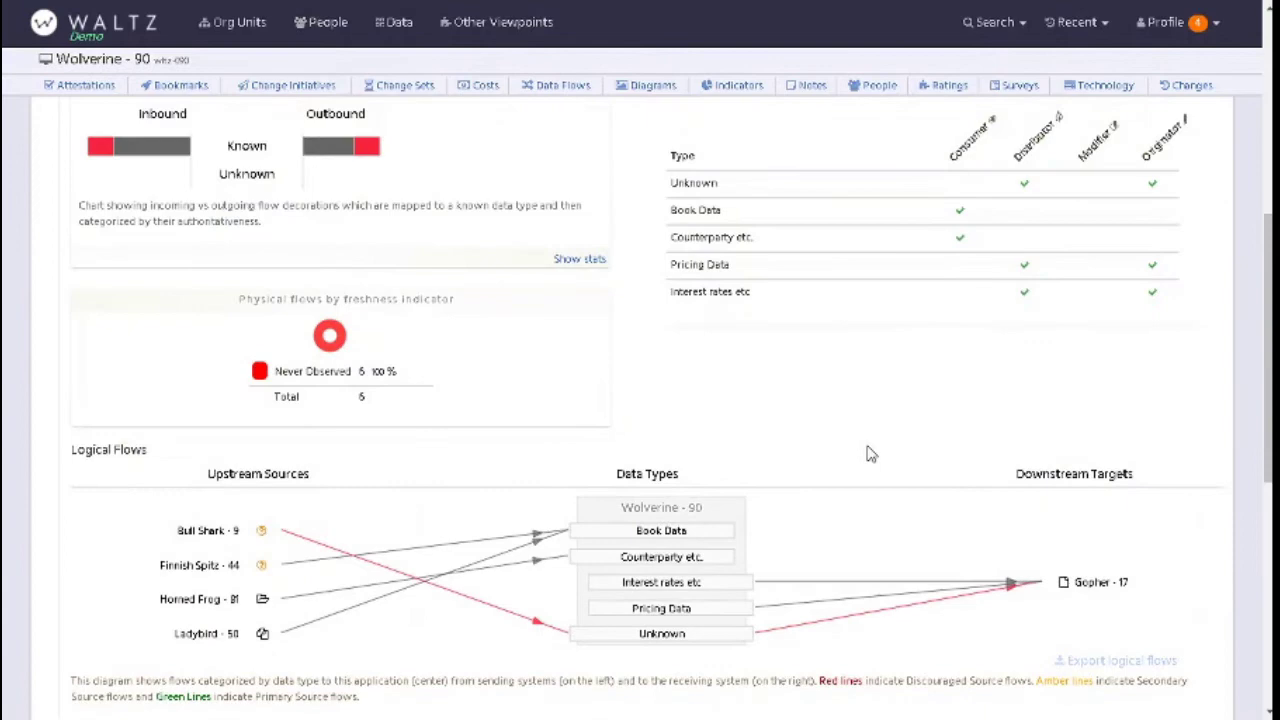
pyautogui.scroll(2, 868, 454)
pyautogui.click(1136, 181)
pyautogui.scroll(-1, 845, 315)
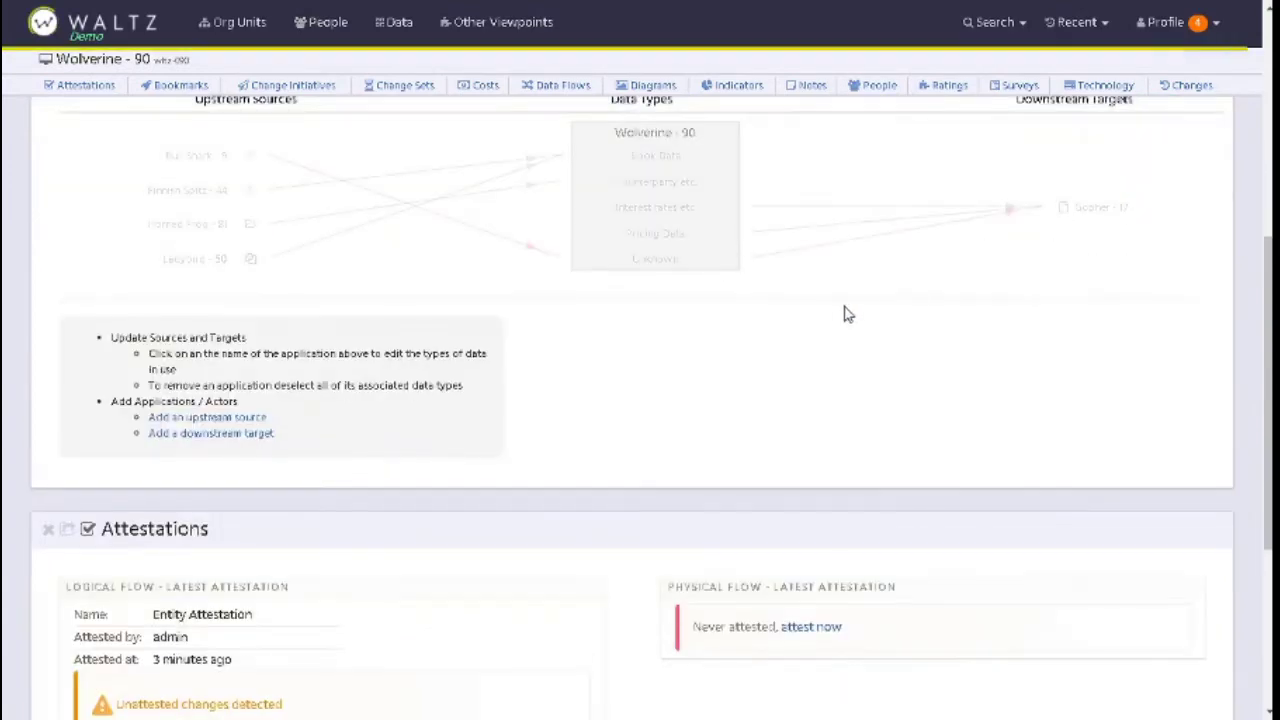
pyautogui.scroll(2, 845, 315)
# - Try to replace Unknown with Transactions etc. as the data type sent from Bull Shark - 9 to Wolverine - 90
pyautogui.click(190, 342)
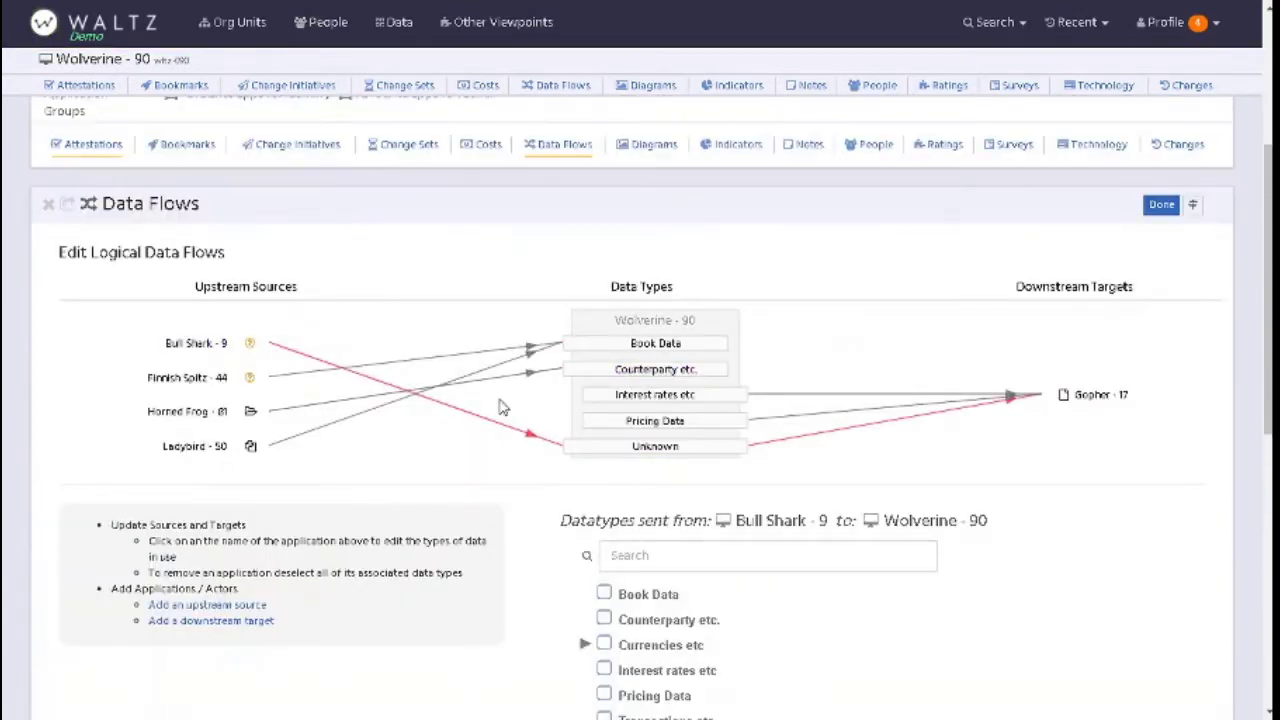
pyautogui.scroll(-2, 620, 540)
pyautogui.click(604, 533)
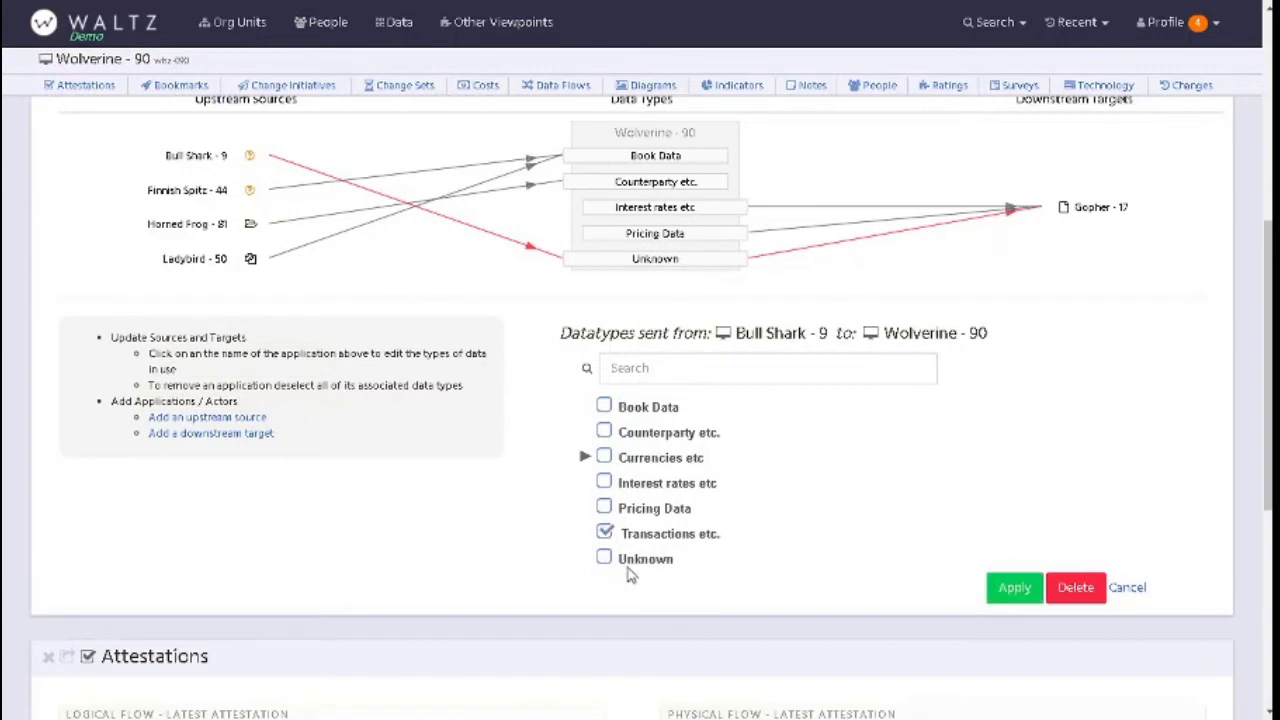
pyautogui.click(1012, 590)
pyautogui.scroll(1, 887, 411)
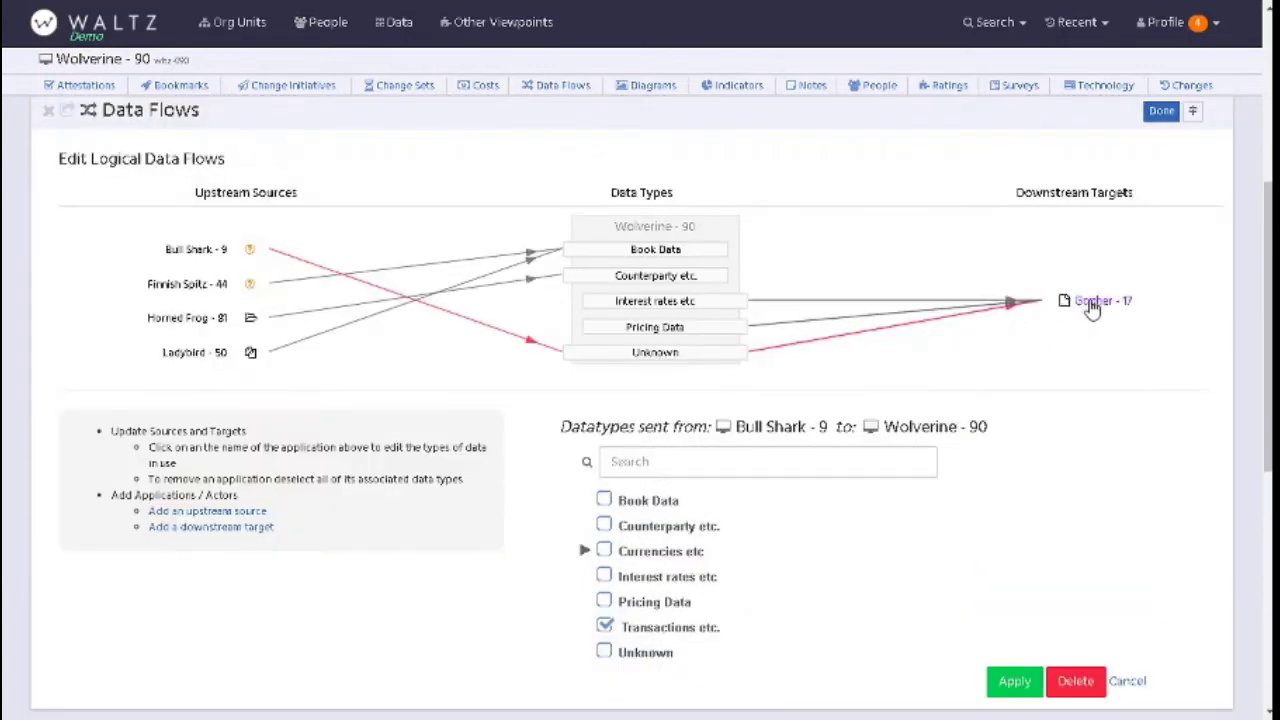
# - Replace Unknown with Transactions etc. in the data types sent to Gopher - 17, apply the change and finish editing
pyautogui.click(1092, 305)
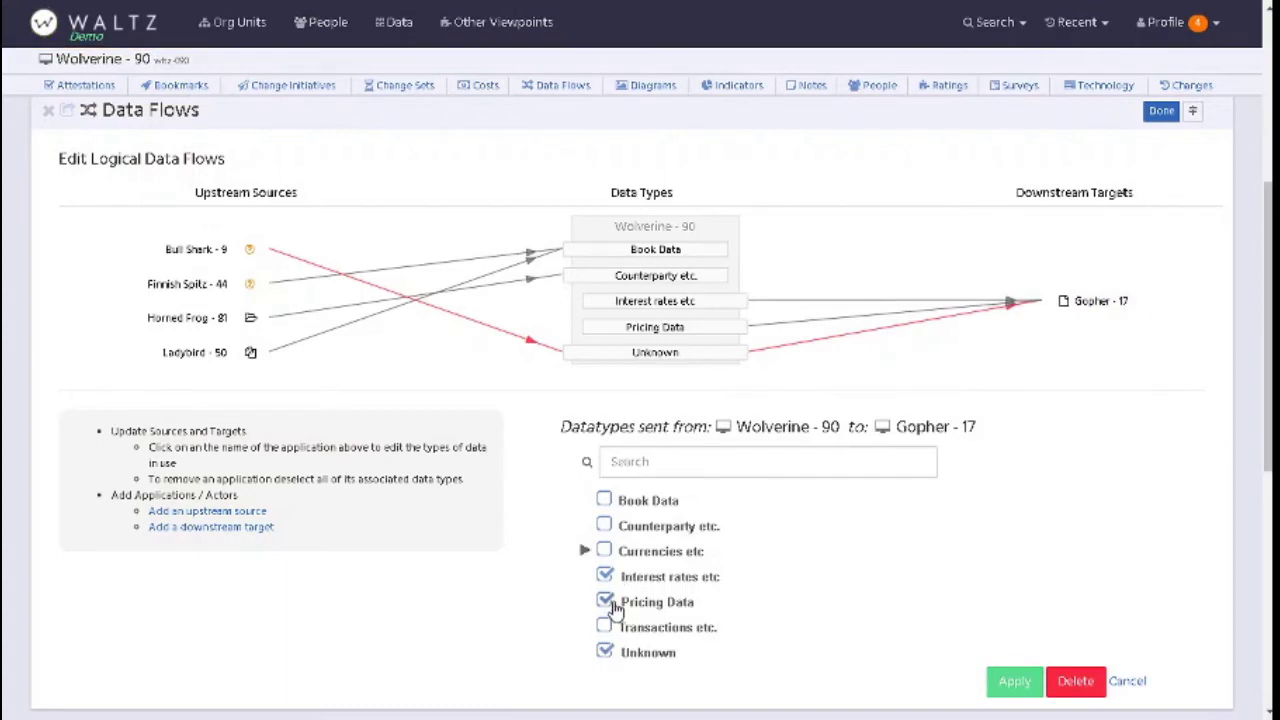
pyautogui.click(604, 651)
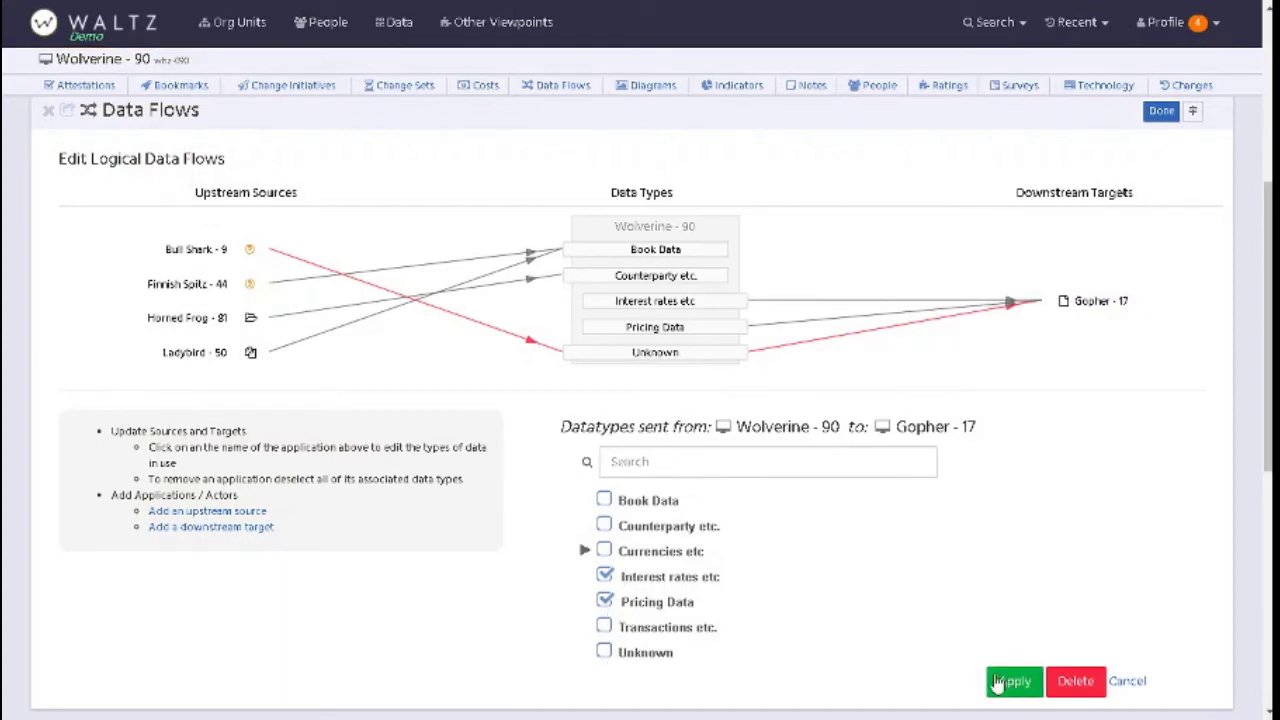
pyautogui.click(604, 627)
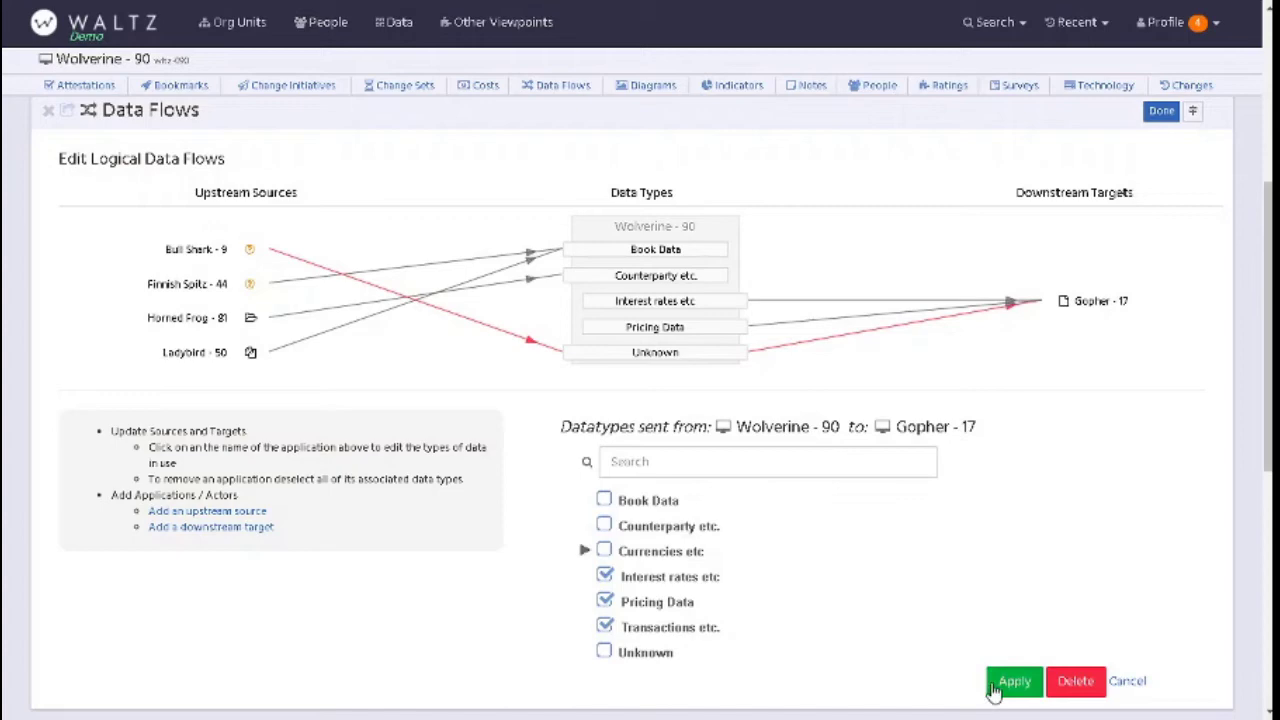
pyautogui.click(1012, 682)
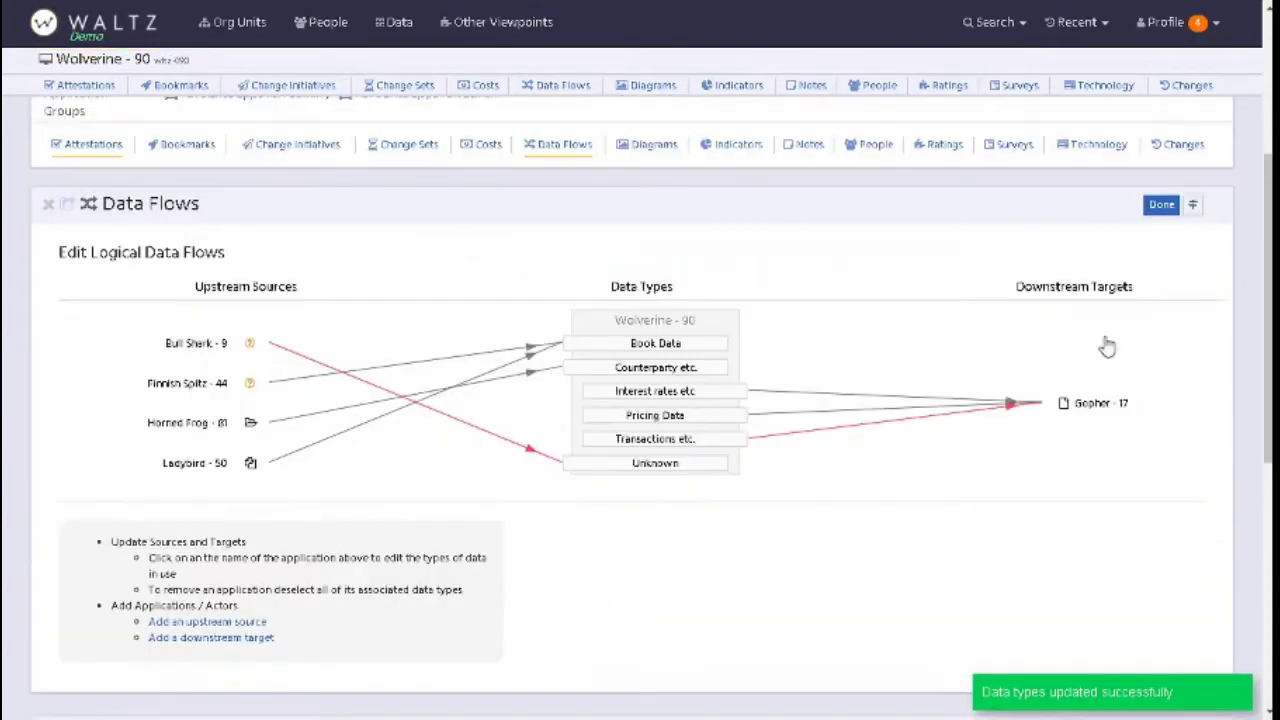
pyautogui.click(1160, 204)
# - Inspect the updated logical flow diagram and the details of the flow from Bull Shark - 9
pyautogui.scroll(6, 912, 326)
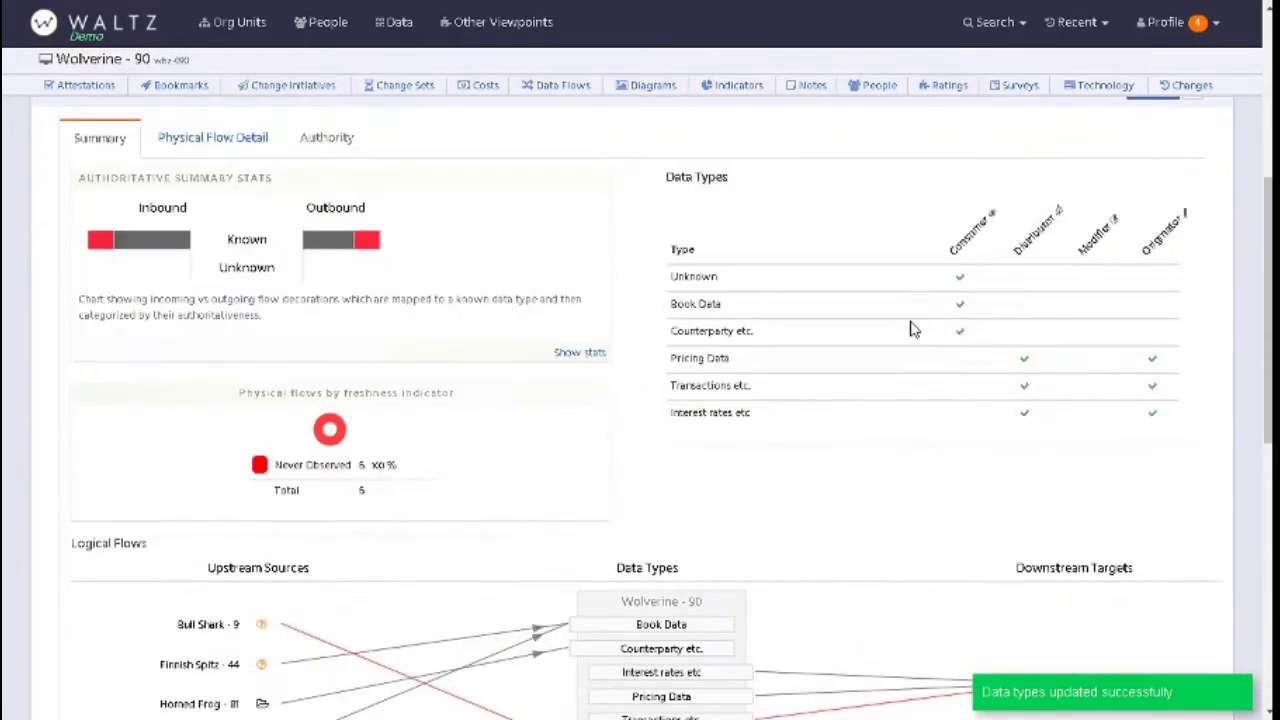
pyautogui.scroll(5, 912, 326)
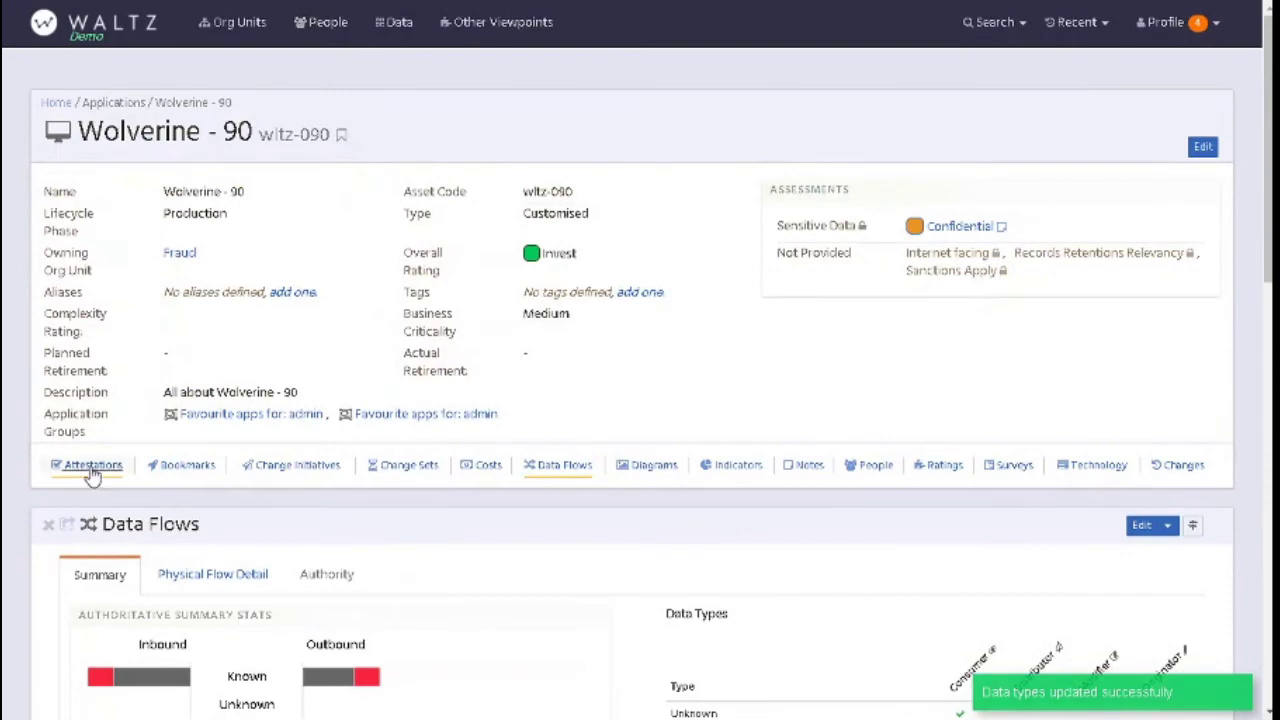
pyautogui.click(92, 467)
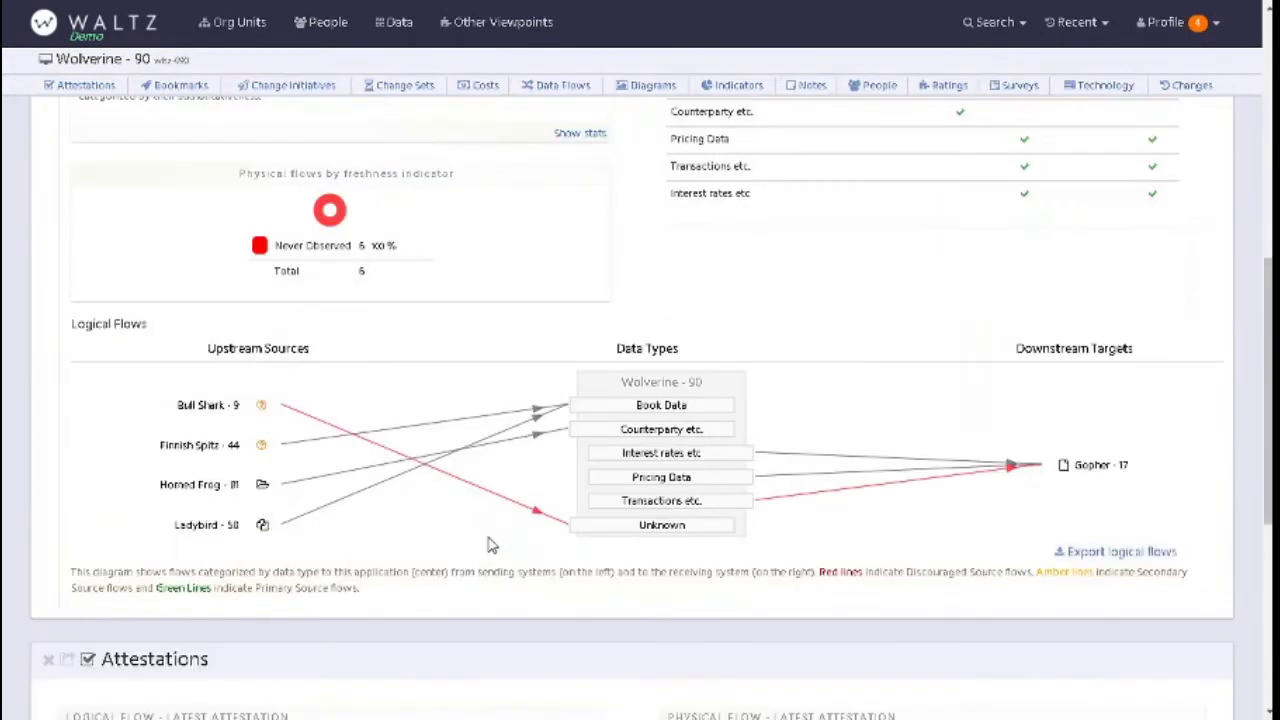
pyautogui.click(195, 405)
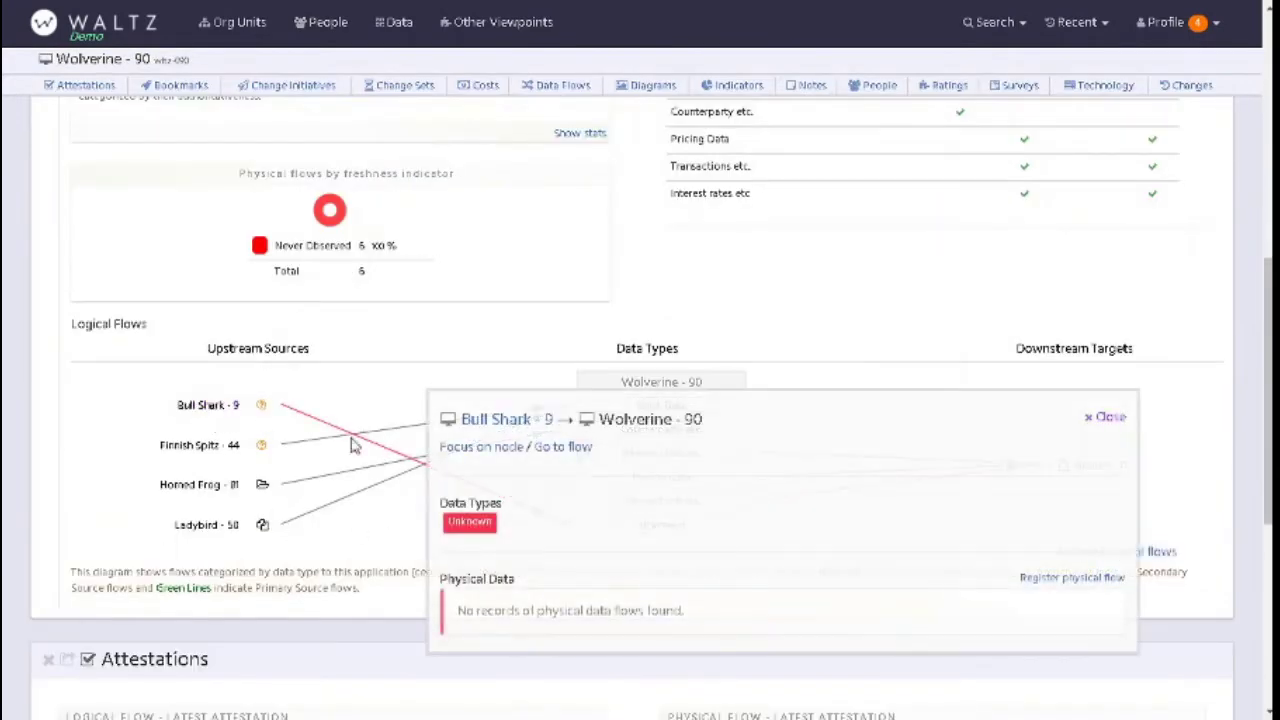
pyautogui.click(1105, 417)
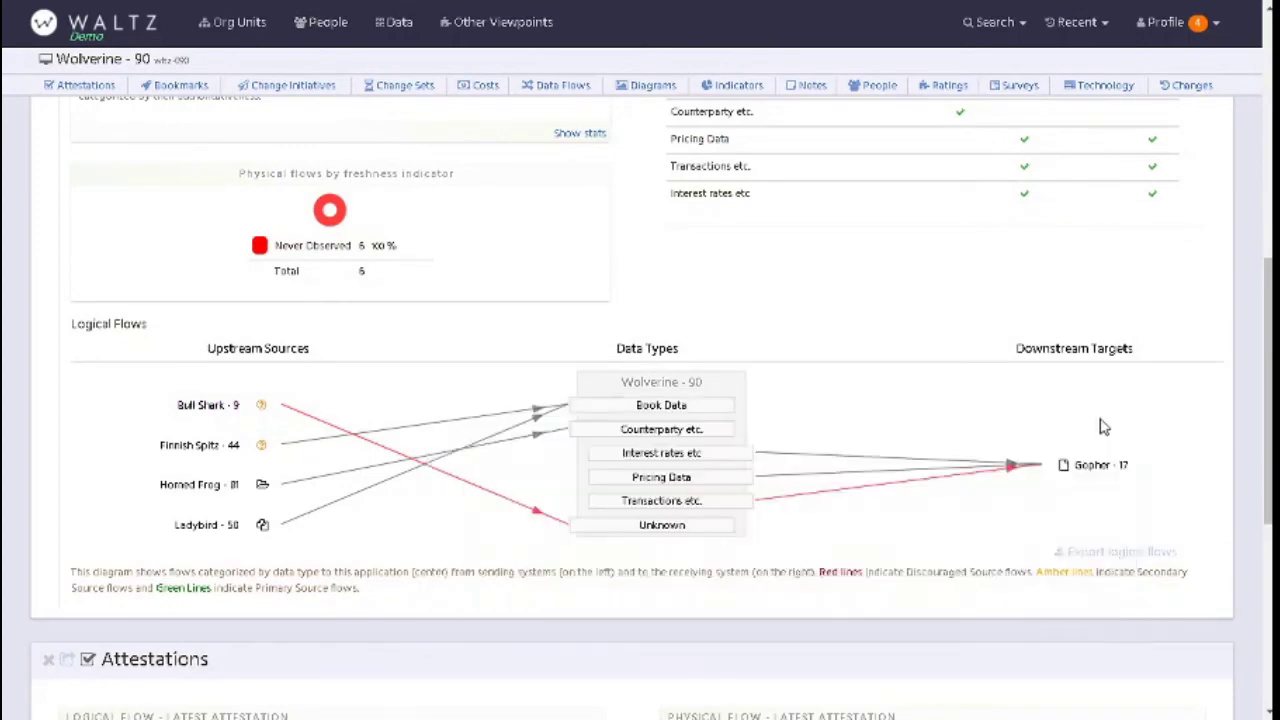
# - Edit the logical flows again and apply Transactions etc. in place of Unknown for the flow from Bull Shark - 9
pyautogui.scroll(3, 1074, 428)
pyautogui.click(1141, 150)
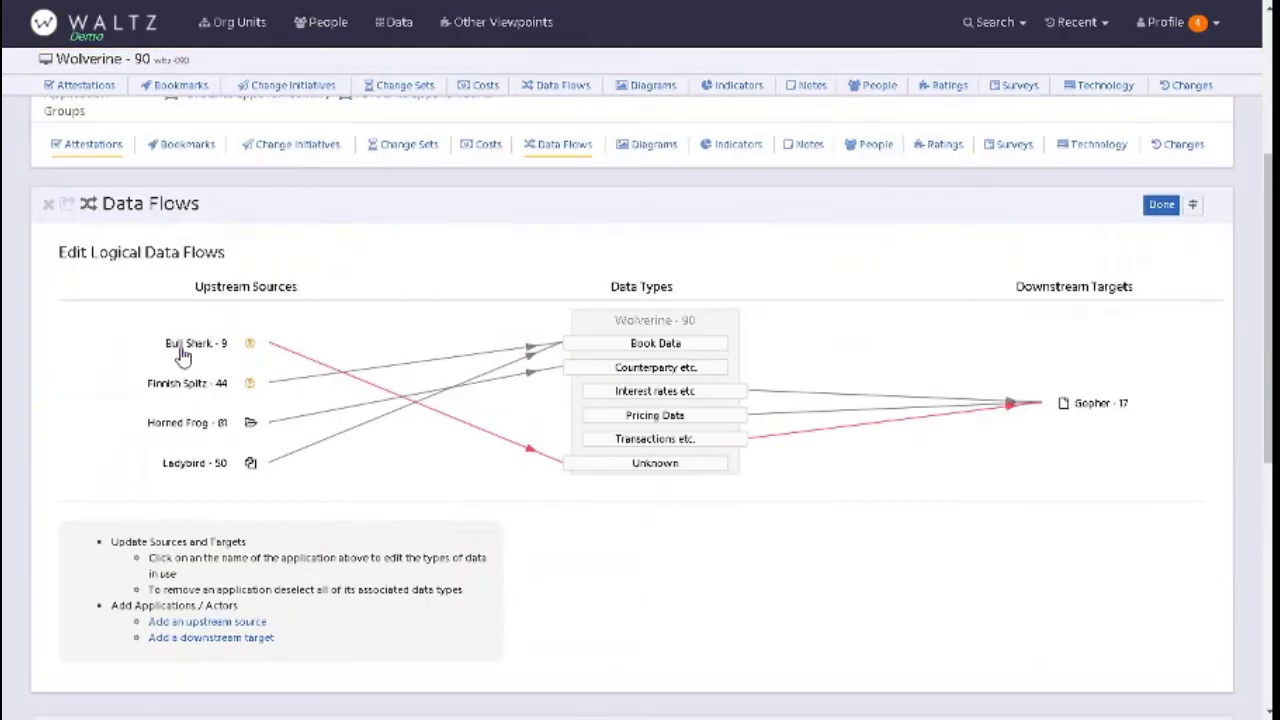
pyautogui.click(183, 350)
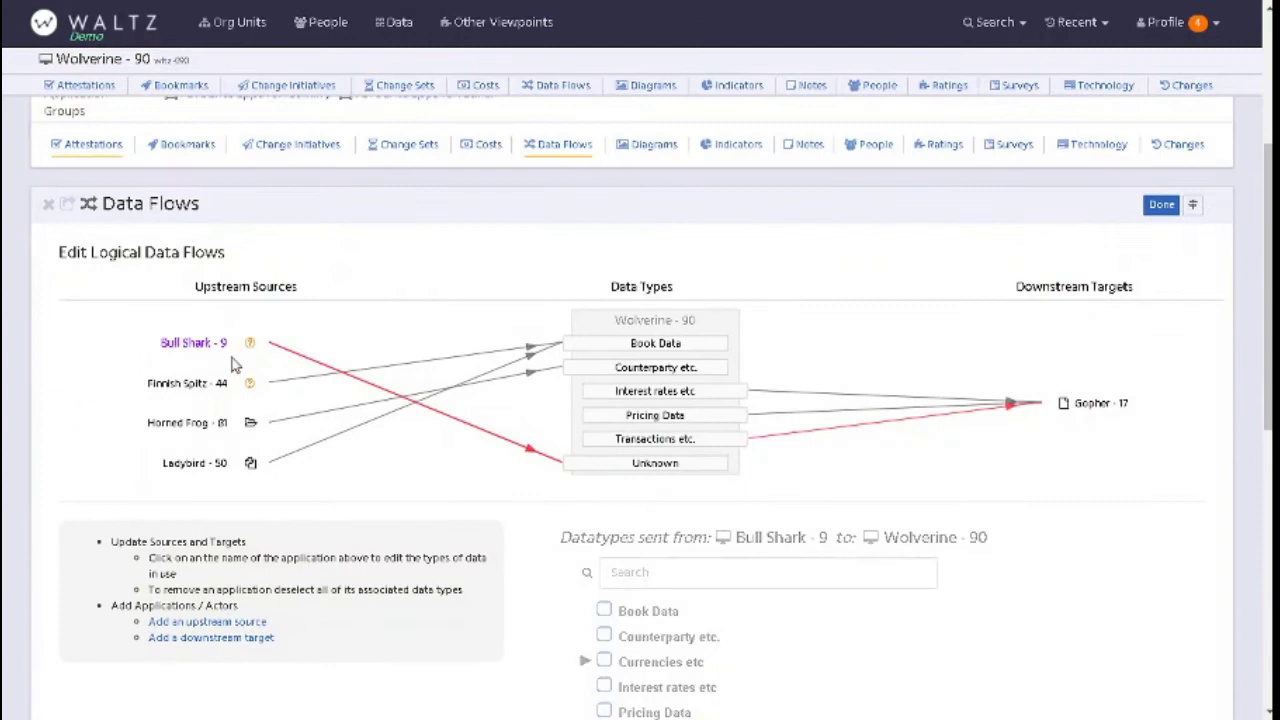
pyautogui.scroll(-1, 654, 609)
pyautogui.click(604, 643)
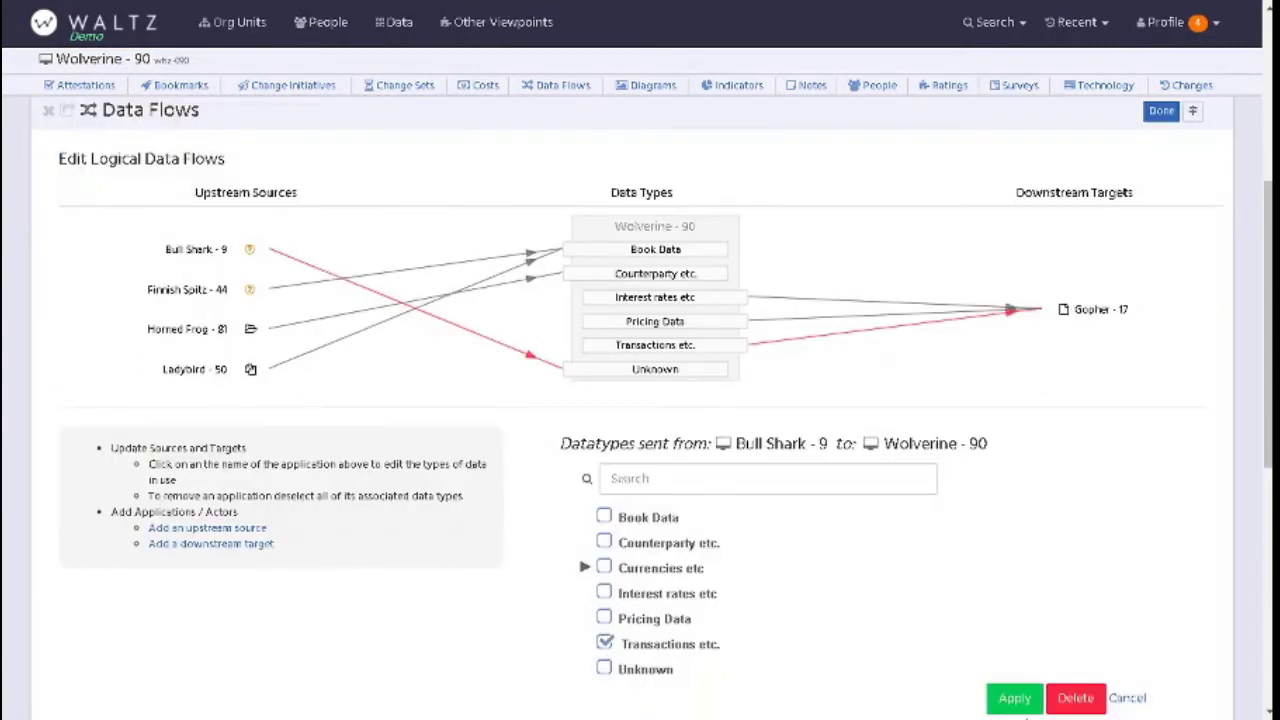
pyautogui.click(1014, 698)
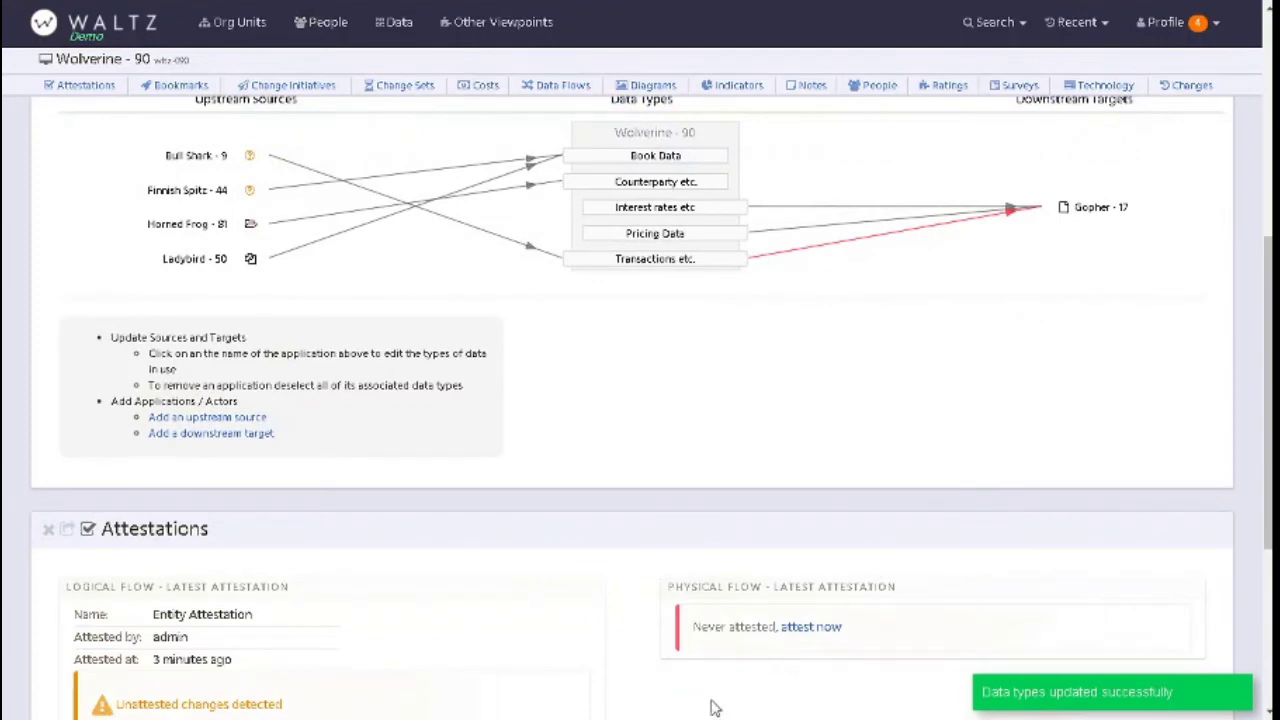
pyautogui.scroll(3, 730, 670)
pyautogui.scroll(1, 990, 565)
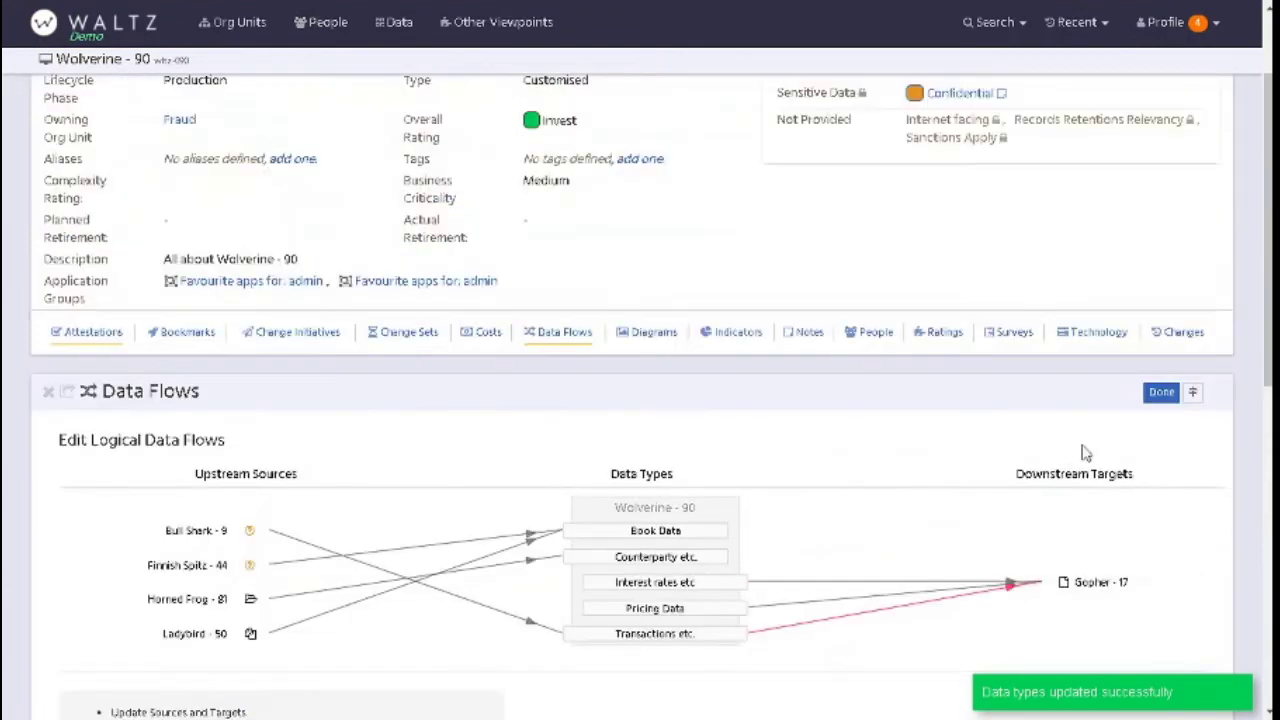
# - Finish editing the logical data flows and open the Attestations section of Wolverine - 90
pyautogui.click(1158, 393)
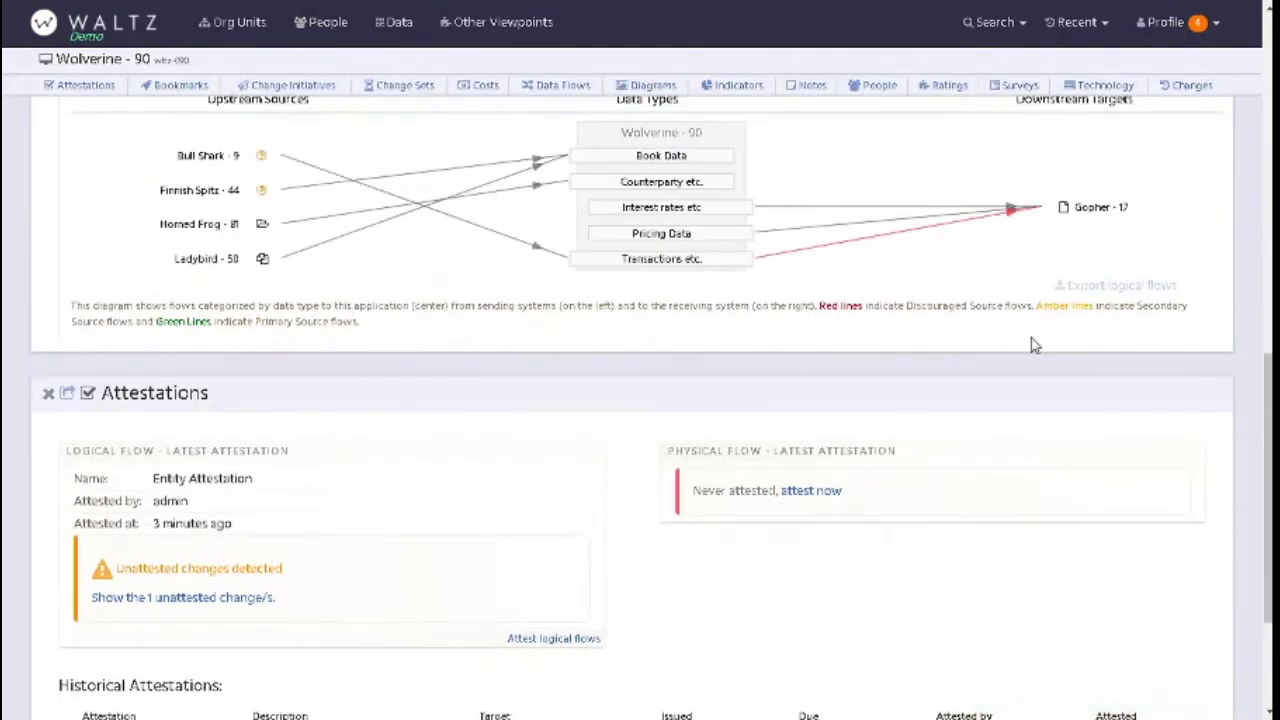
pyautogui.scroll(2, 1000, 440)
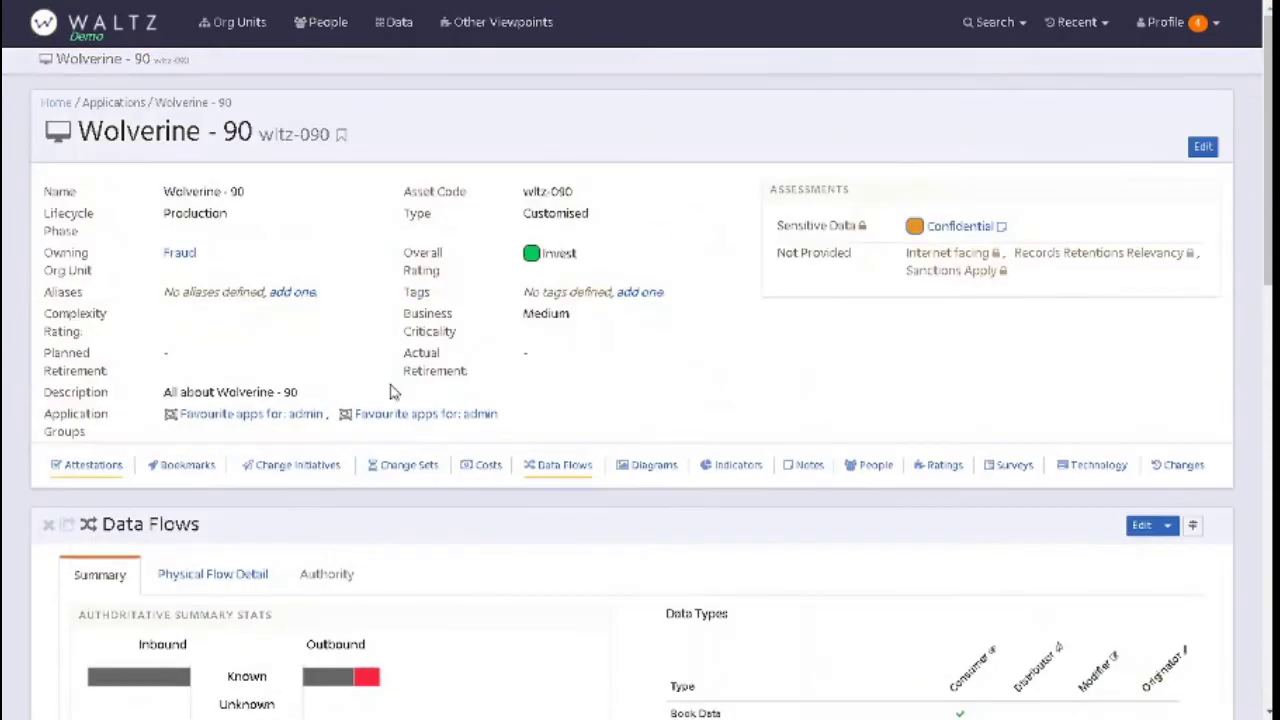
pyautogui.click(86, 466)
pyautogui.scroll(2, 540, 515)
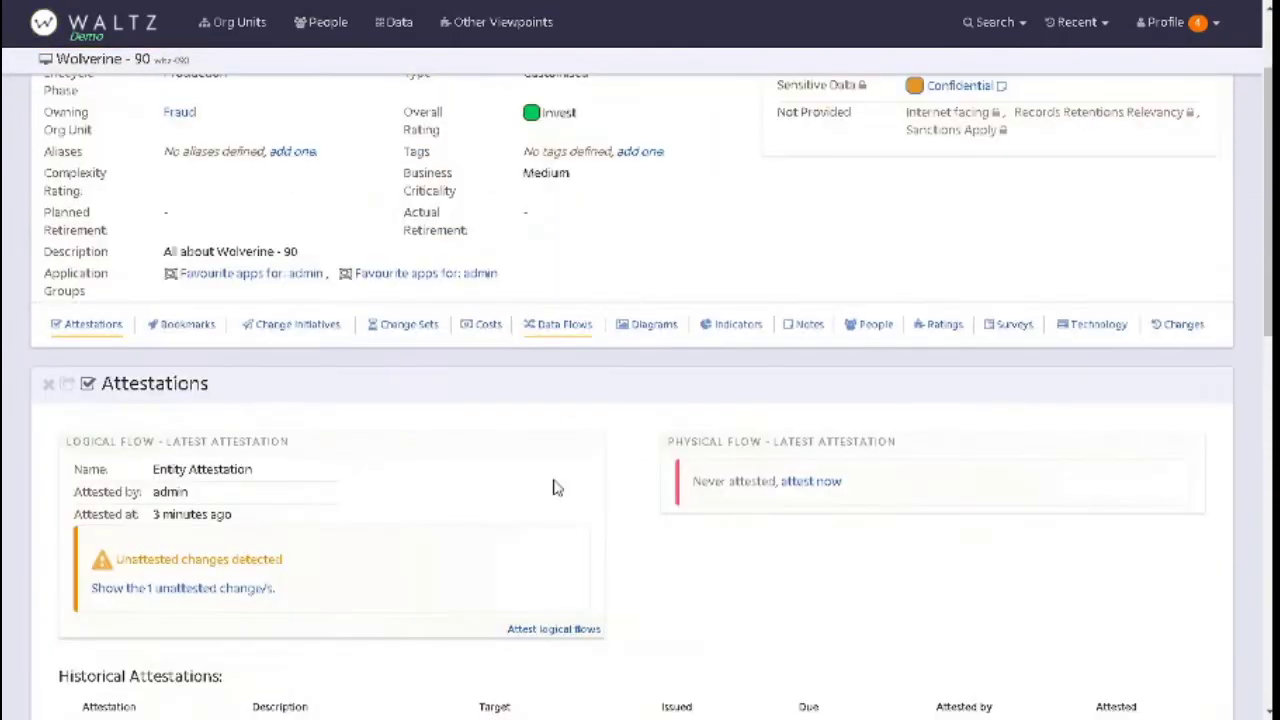
# - Attest that the Logical Data Flow entries for Wolverine - 90 are correct and accept the accountability confirmation
pyautogui.scroll(-1, 585, 605)
pyautogui.click(575, 628)
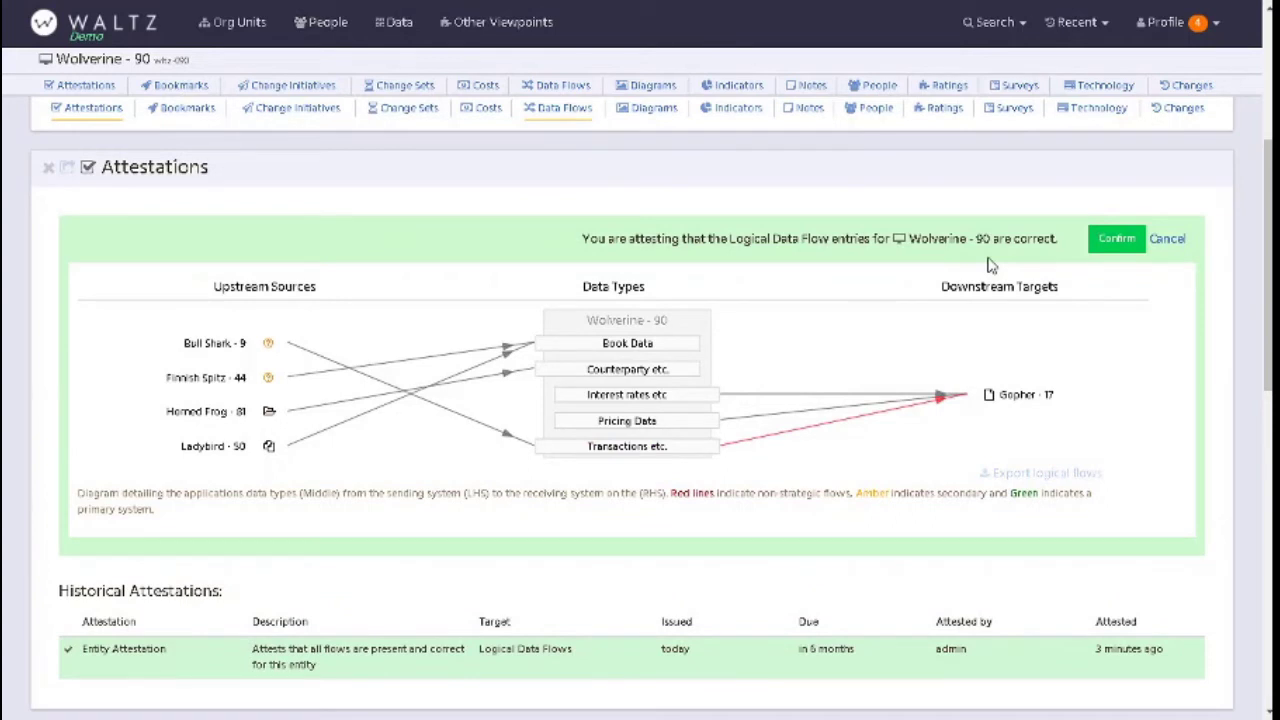
pyautogui.click(1106, 240)
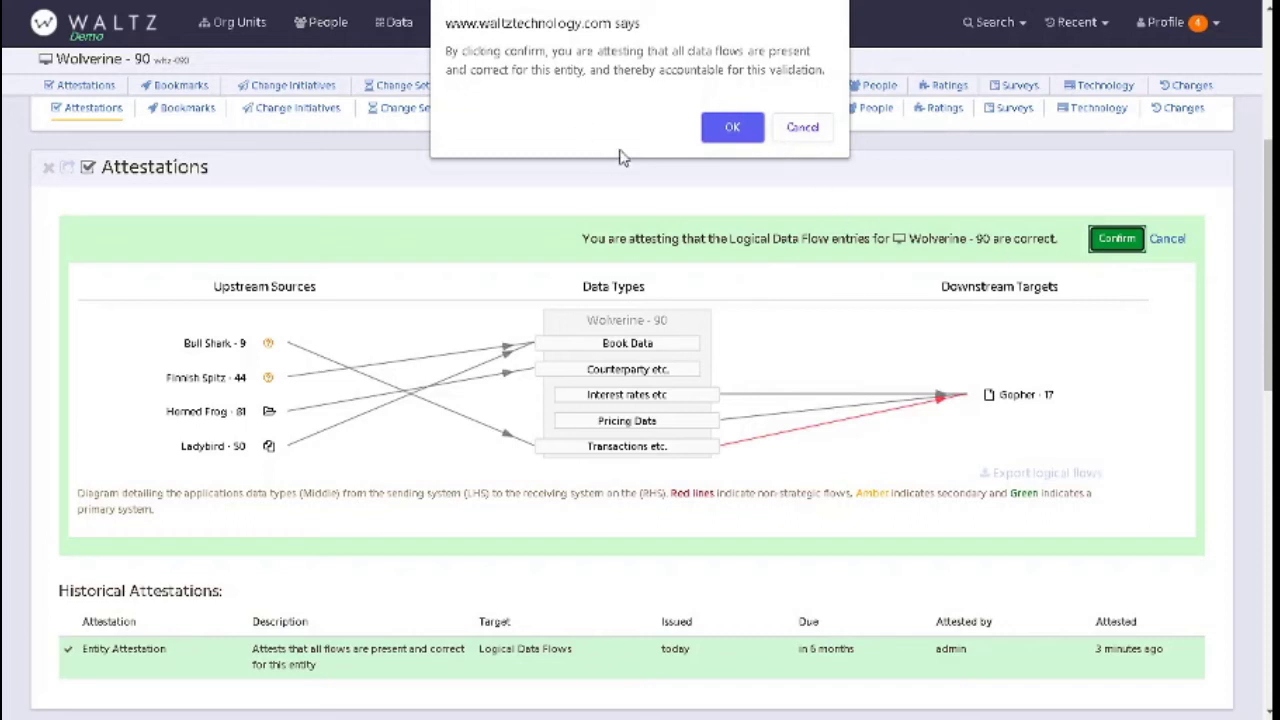
pyautogui.click(730, 126)
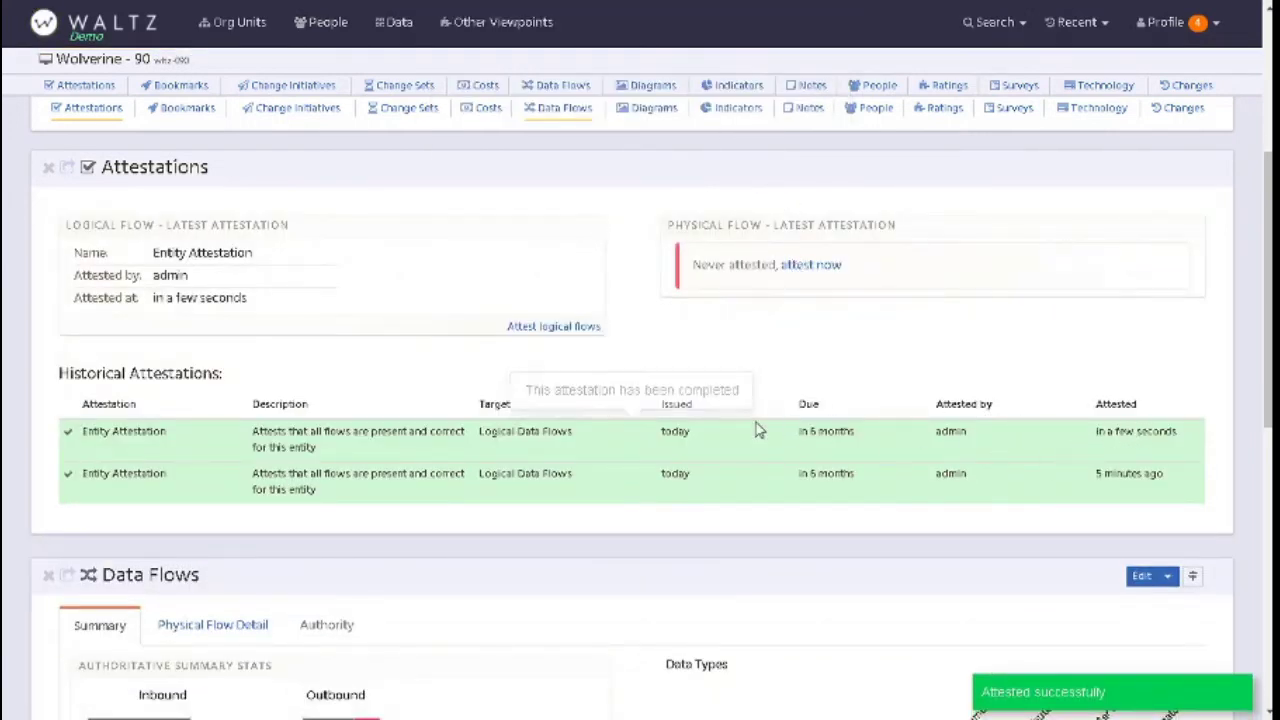
# - Review Wolverine - 90's physical flows filtered by Produces, Consumes and All, and attest that they are correct
pyautogui.click(826, 265)
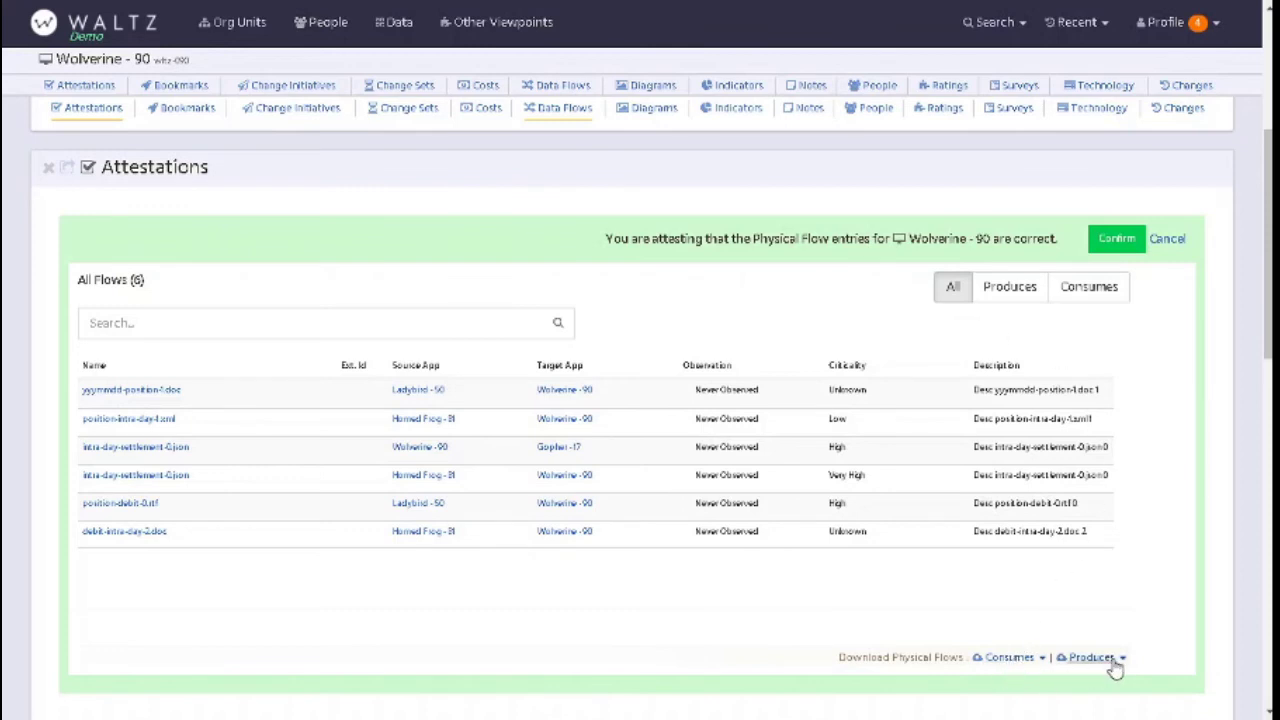
pyautogui.click(1017, 293)
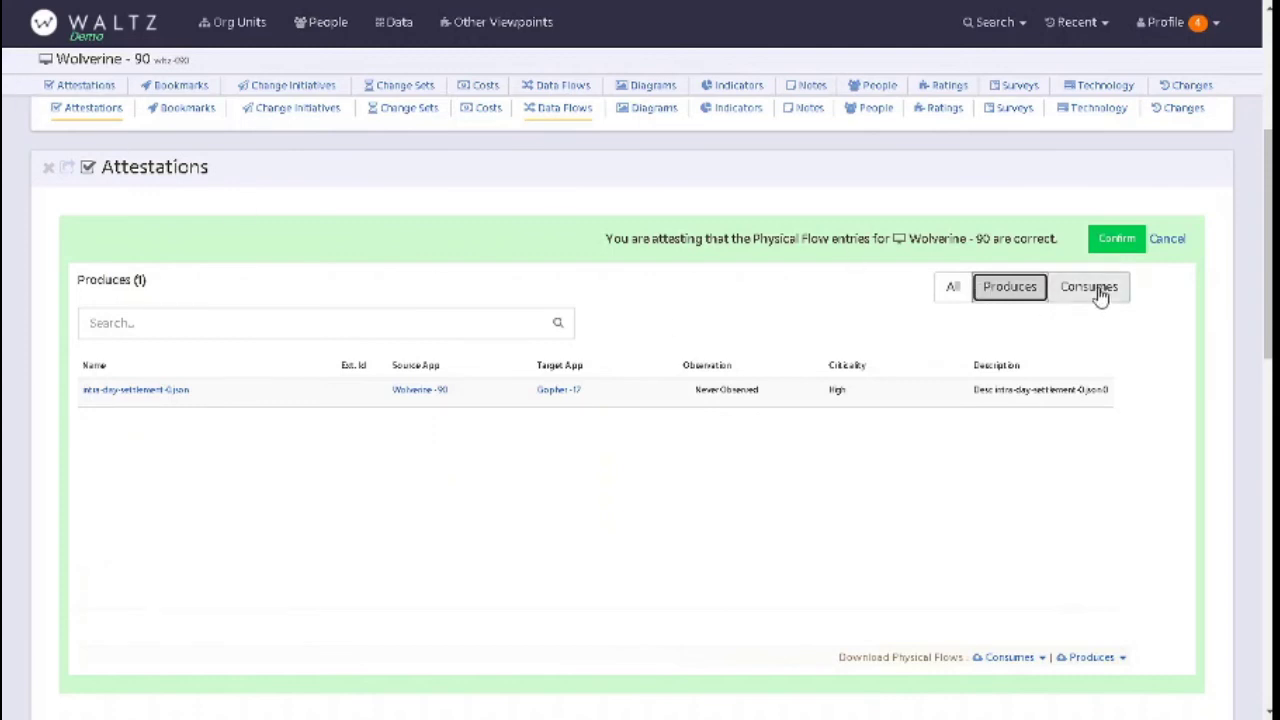
pyautogui.click(1100, 292)
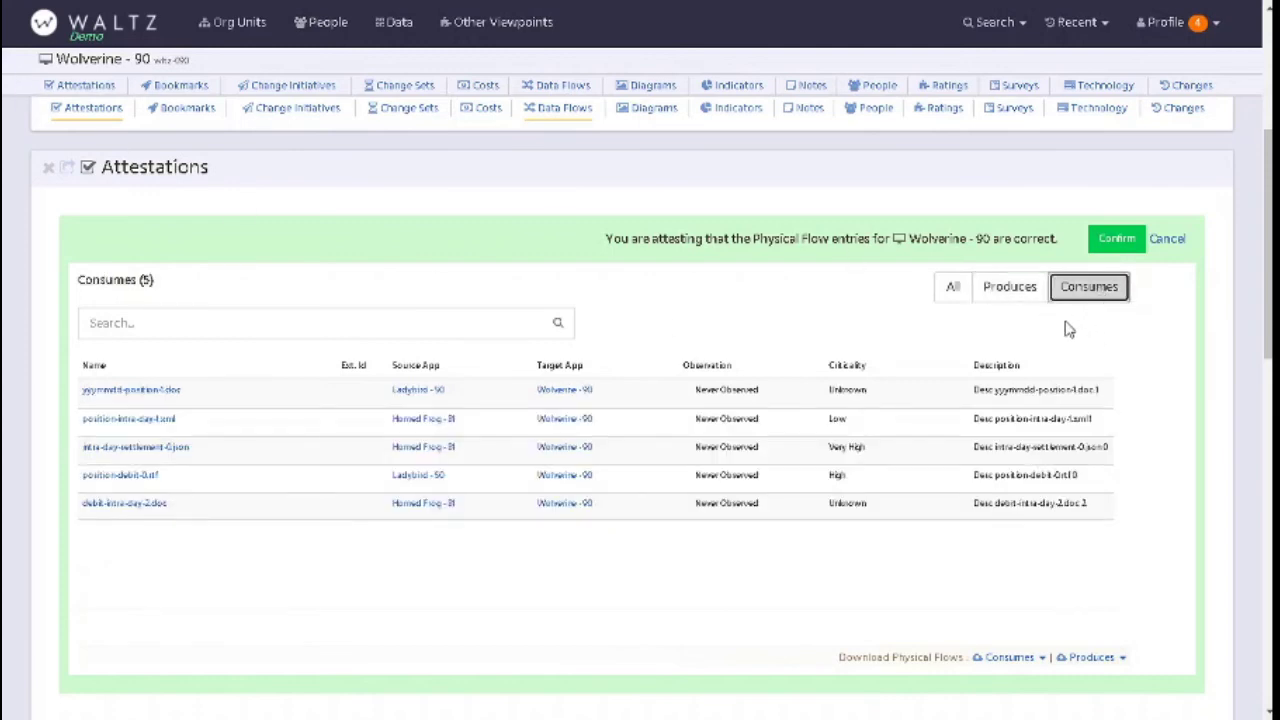
pyautogui.click(950, 287)
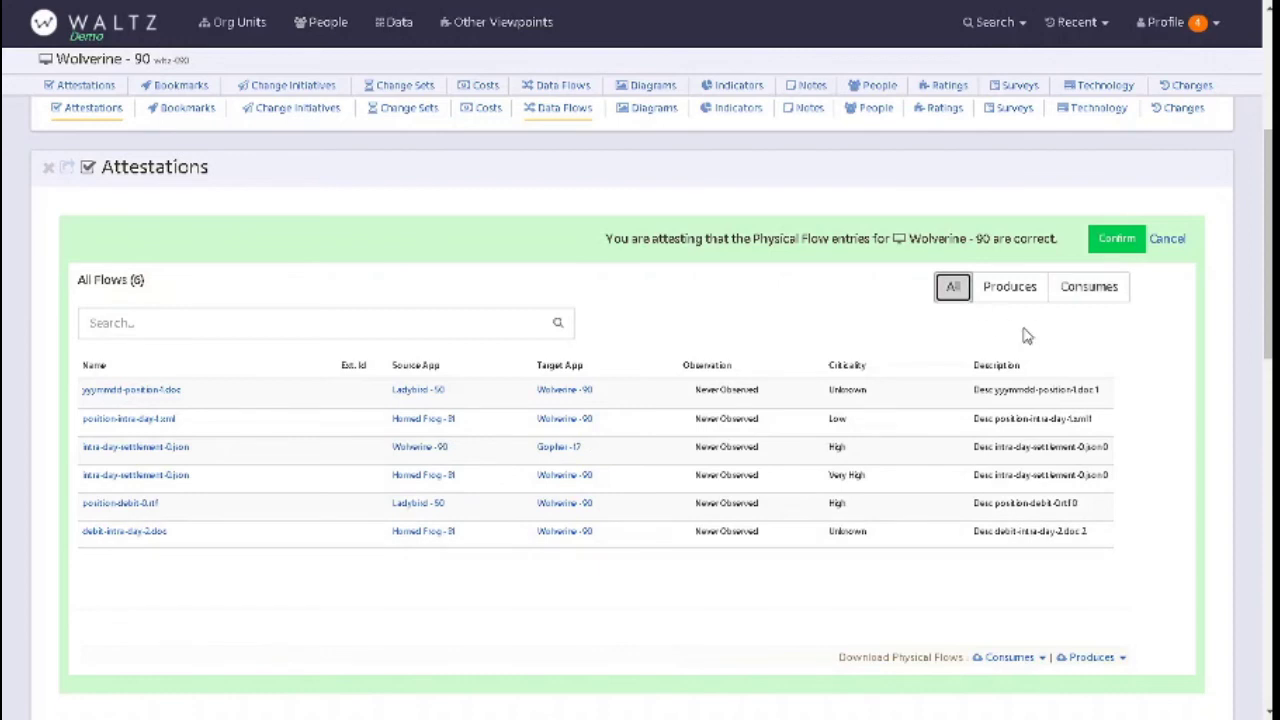
pyautogui.click(1115, 244)
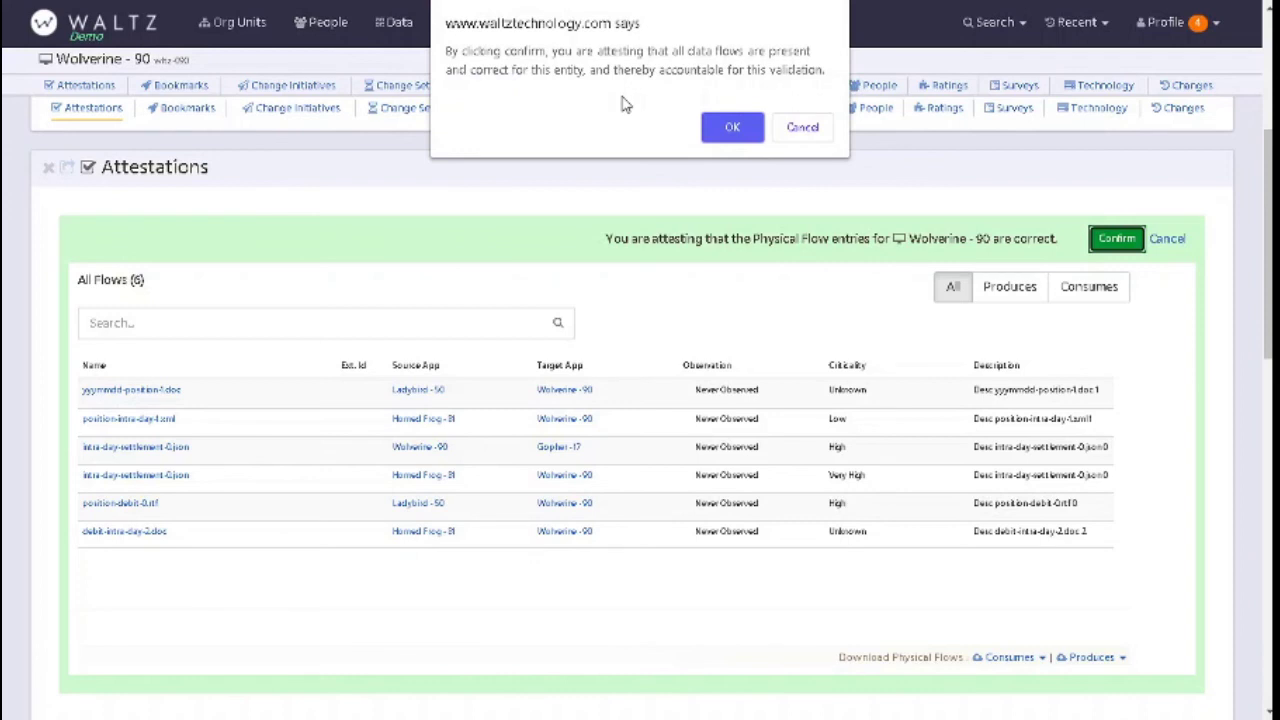
pyautogui.click(730, 127)
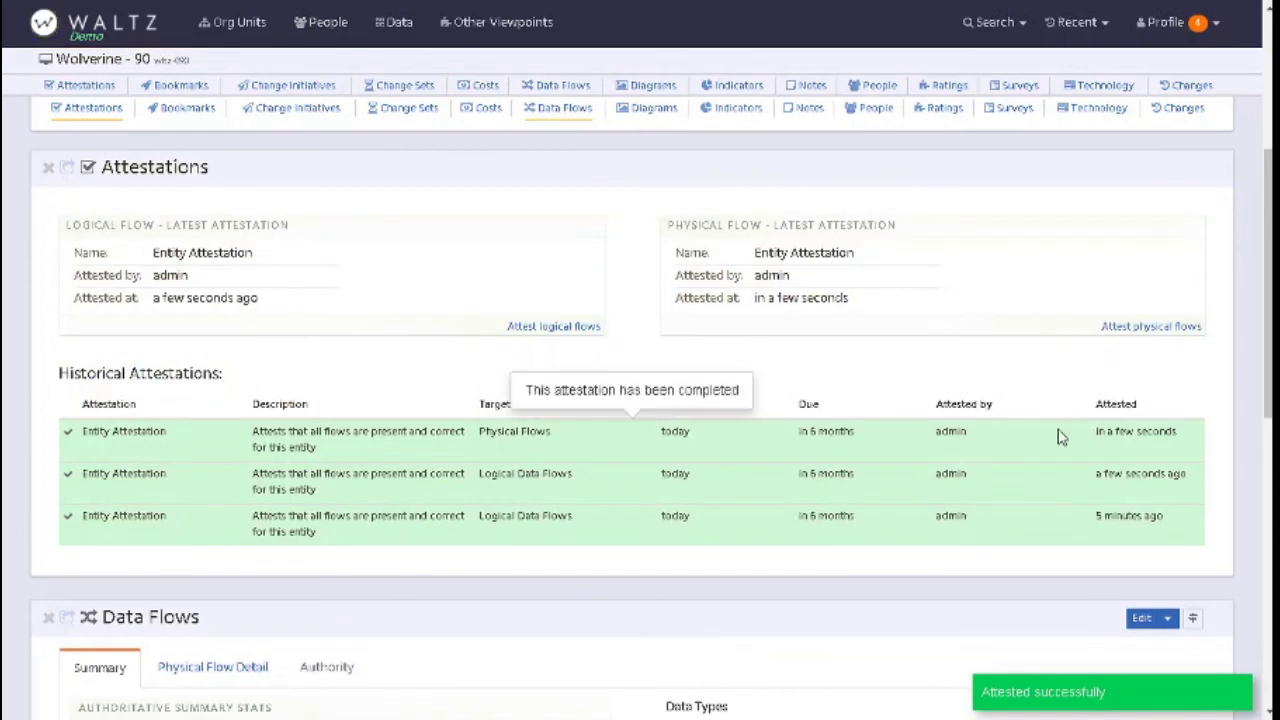
# - Examine the latest and historical attestations for Wolverine - 90's logical and physical flows
pyautogui.scroll(4, 1027, 430)
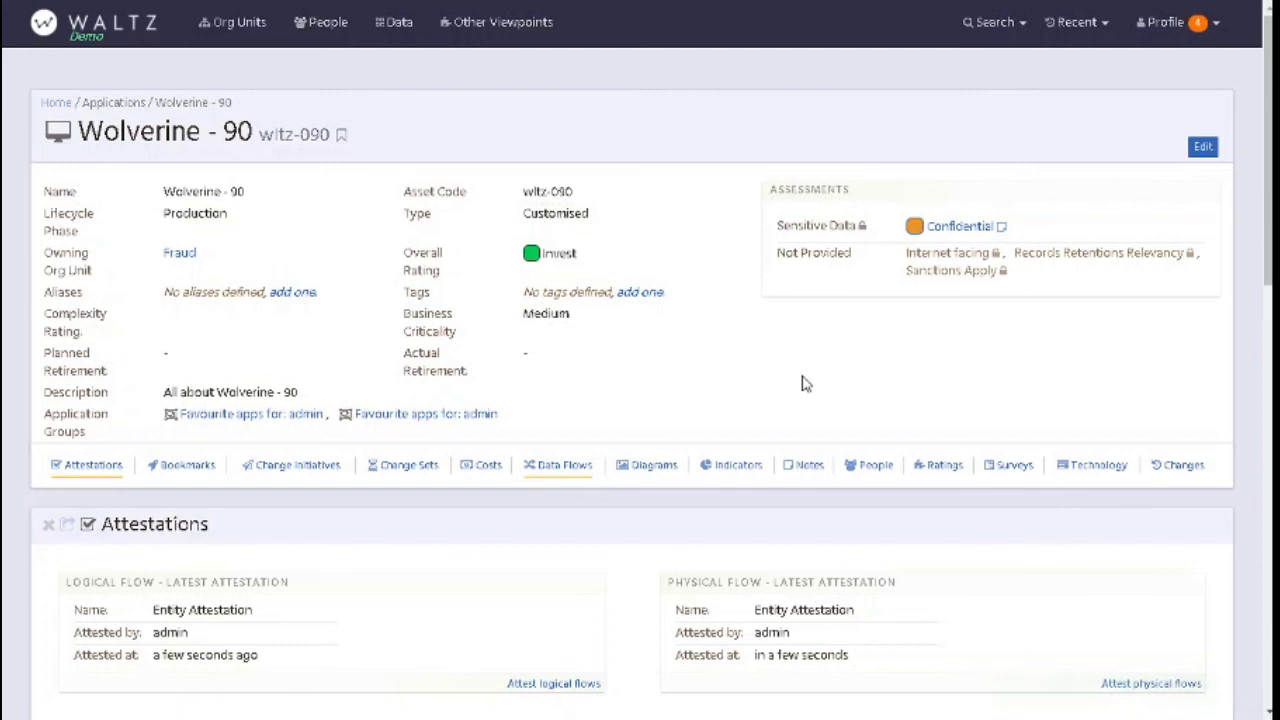
pyautogui.scroll(-2, 475, 549)
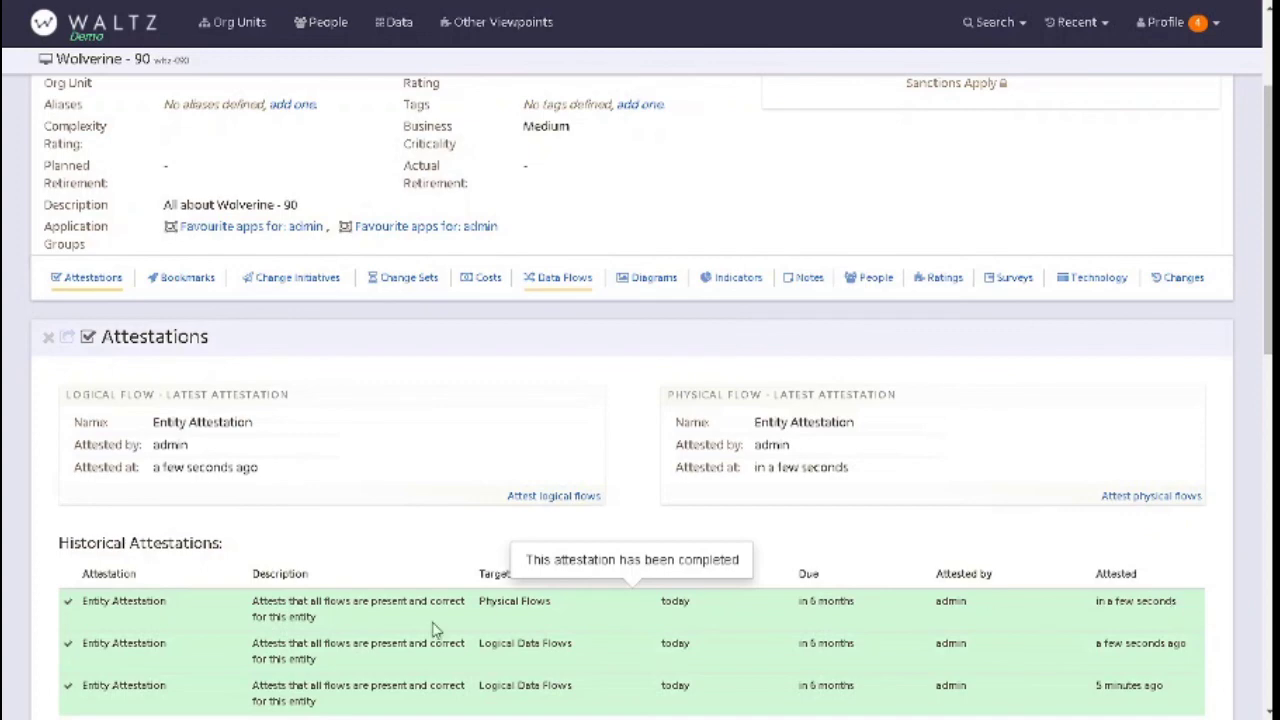
pyautogui.doubleClick(518, 603)
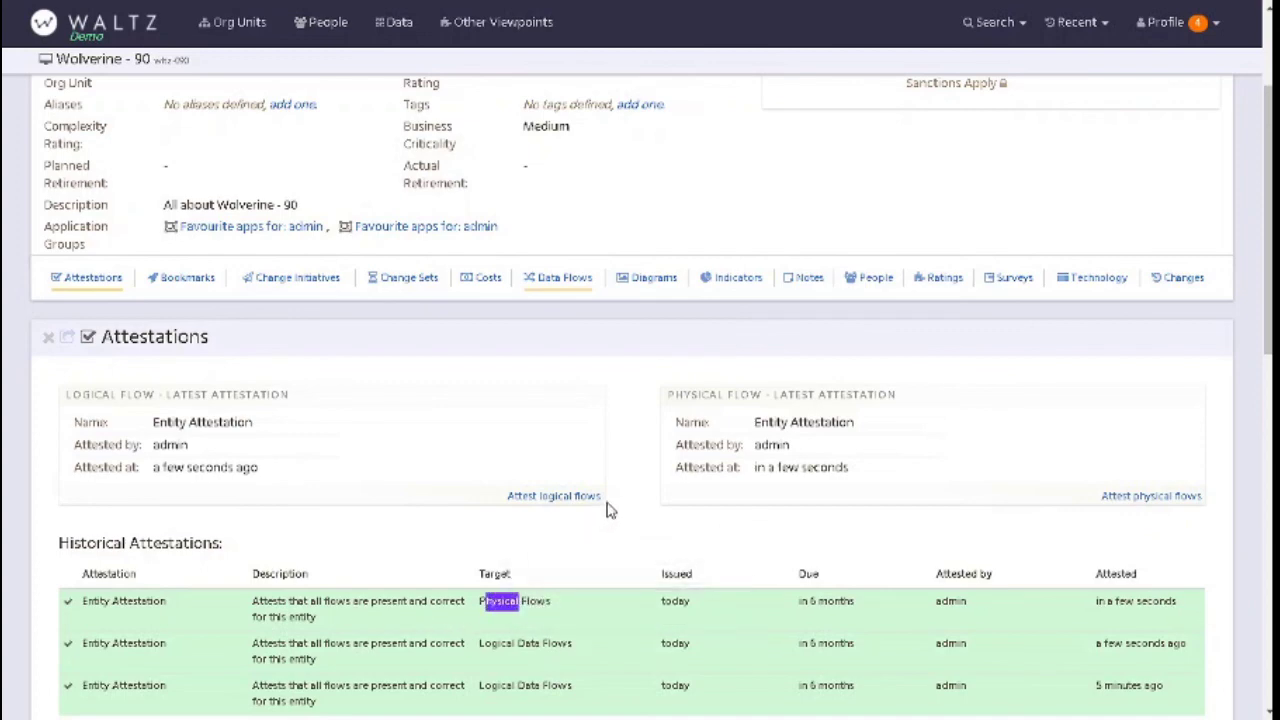
pyautogui.scroll(3, 606, 512)
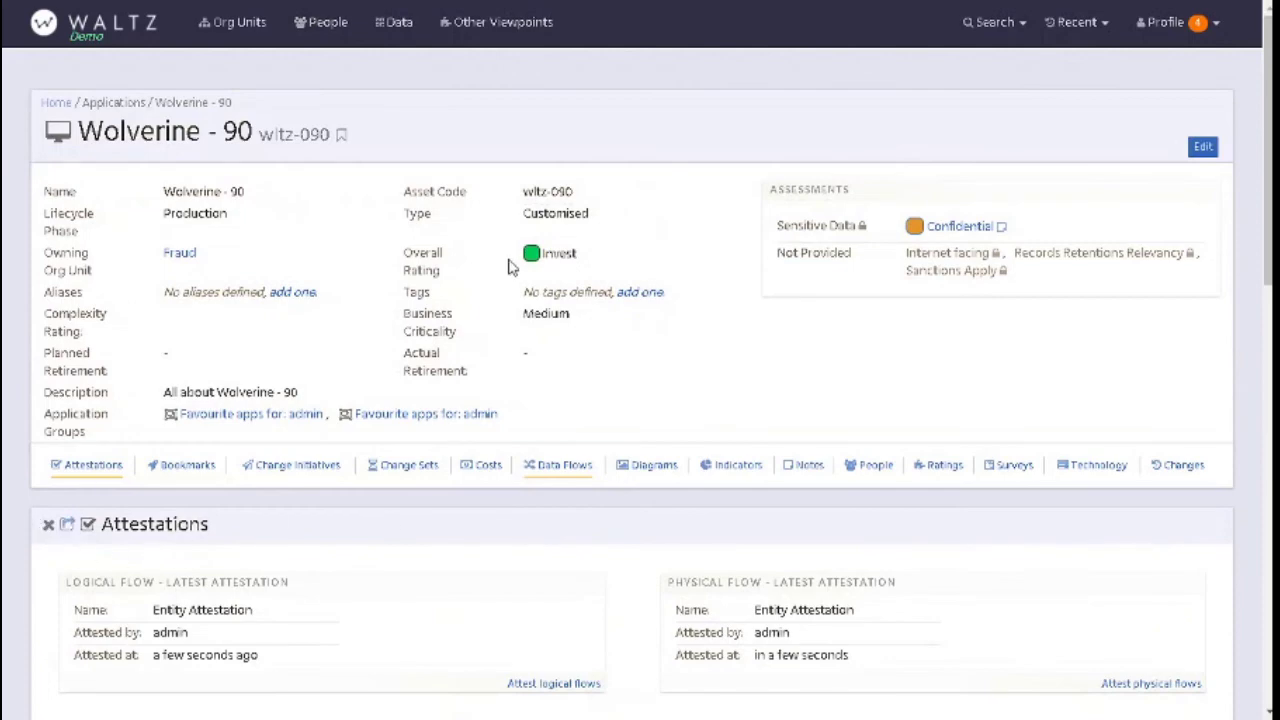